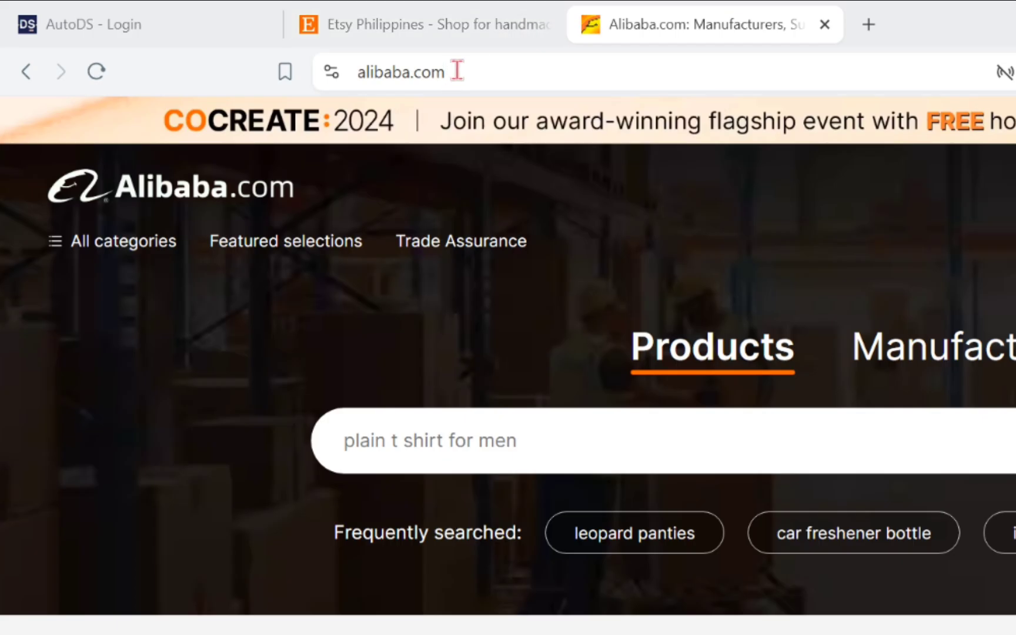
- Highlight the Alibaba web address, and switch to the Etsy home page to highlight its web address
{"action": "left_click", "coordinate": [457, 70]}
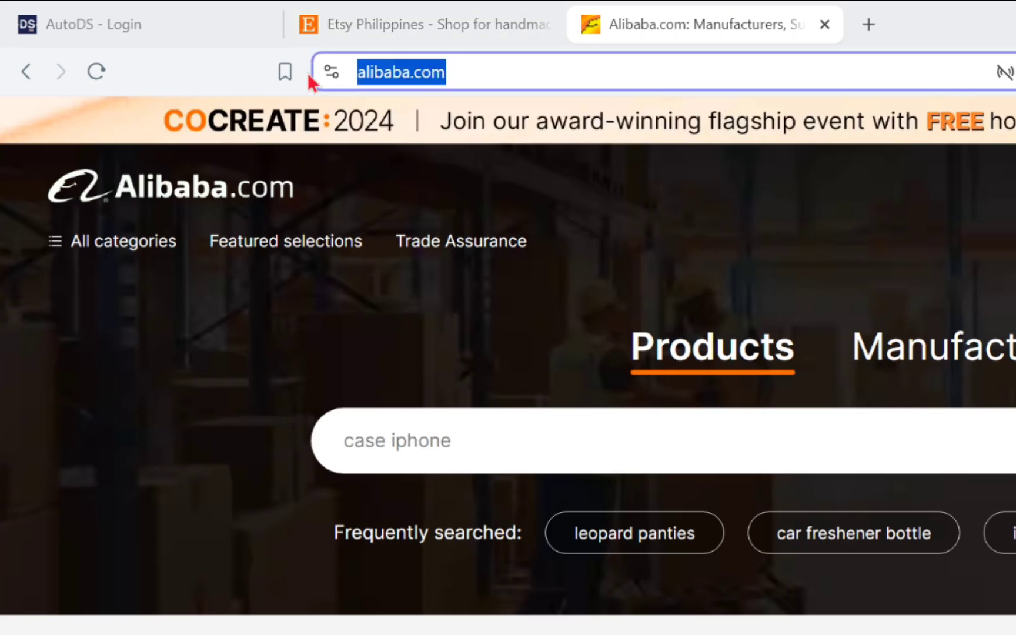
{"action": "left_click", "coordinate": [551, 69]}
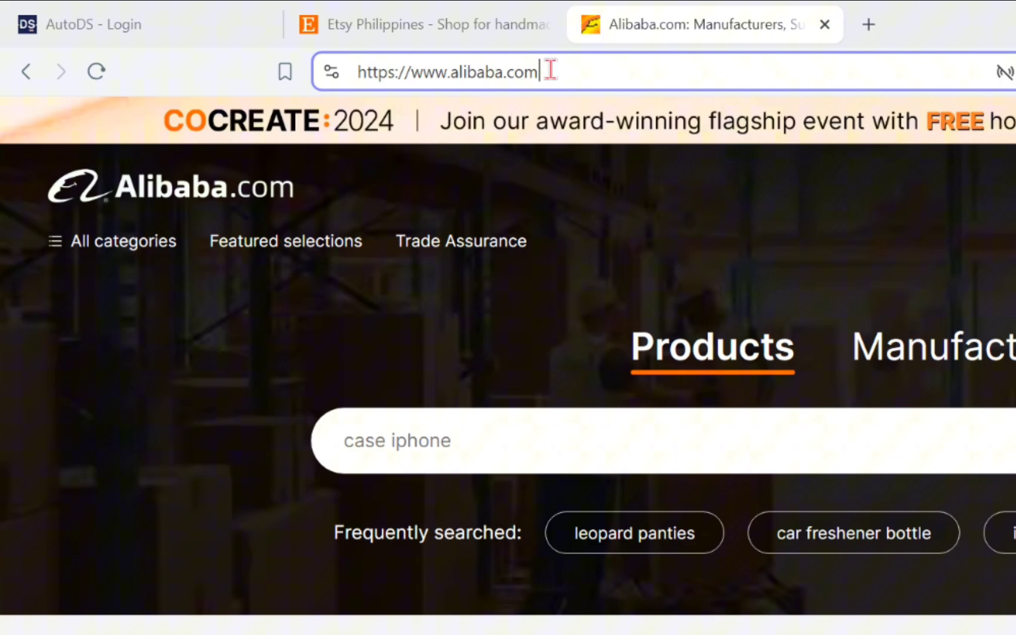
{"action": "left_click", "coordinate": [483, 17]}
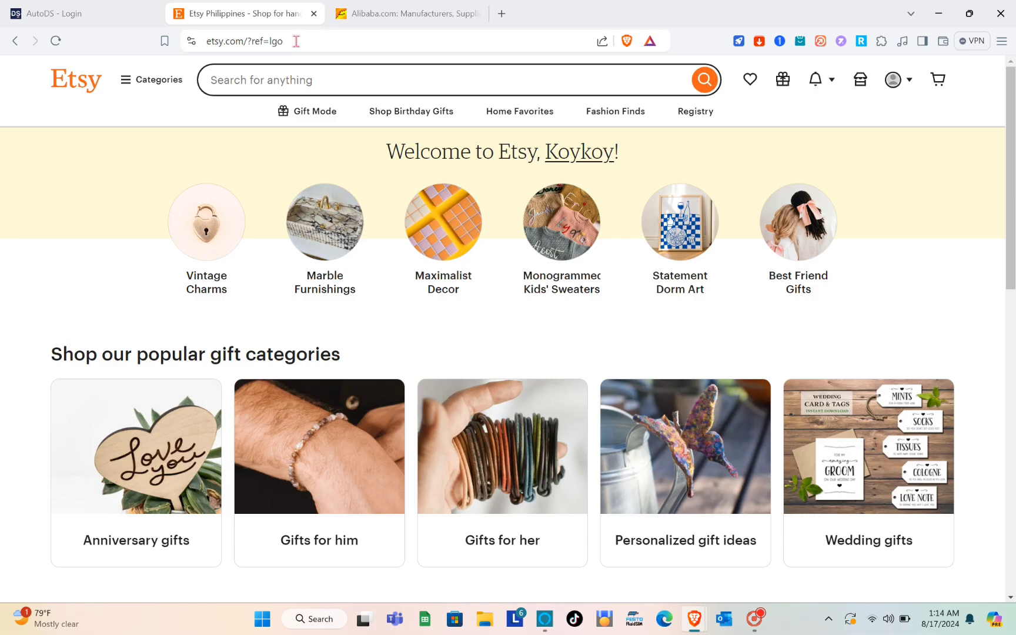
{"action": "left_click_drag", "start_coordinate": [295, 40], "coordinate": [217, 34]}
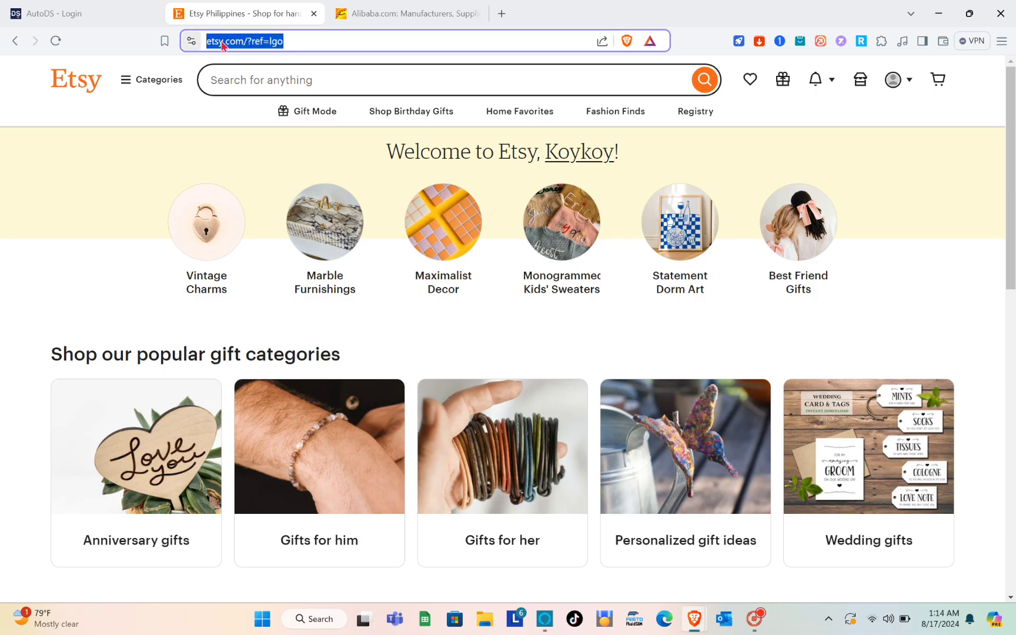
{"action": "left_click", "coordinate": [362, 42]}
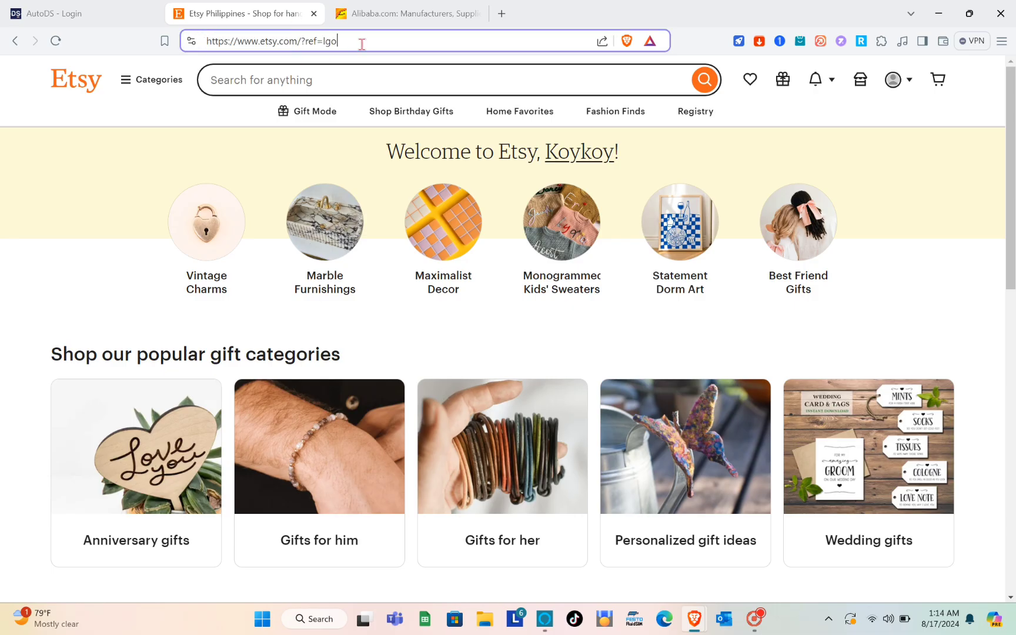
- Look at the Etsy account menu options, and switch to the AutoDS login page
{"action": "left_click", "coordinate": [909, 84]}
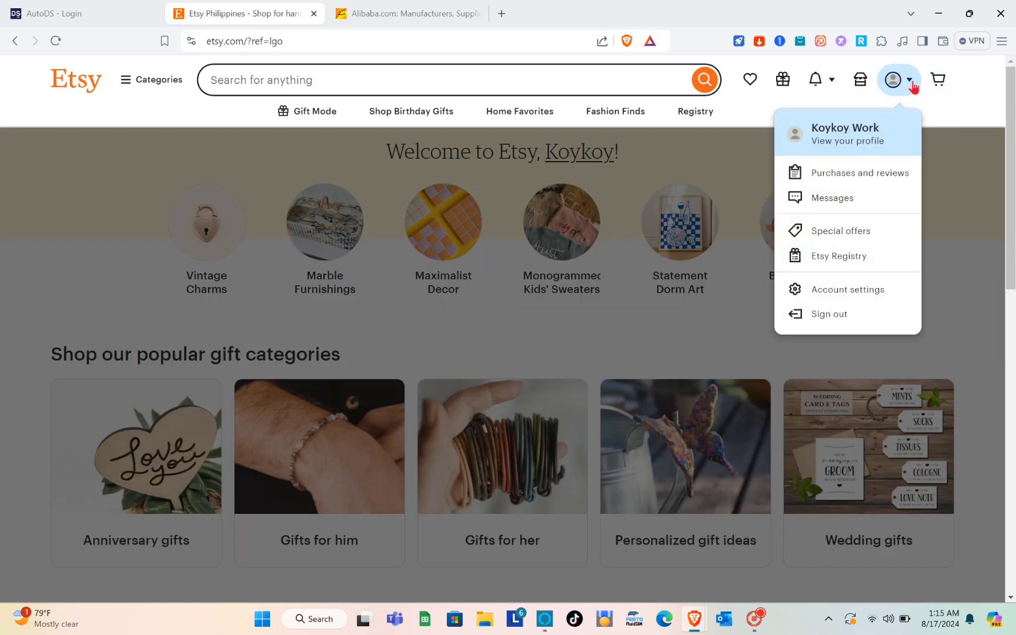
{"action": "left_click", "coordinate": [912, 86]}
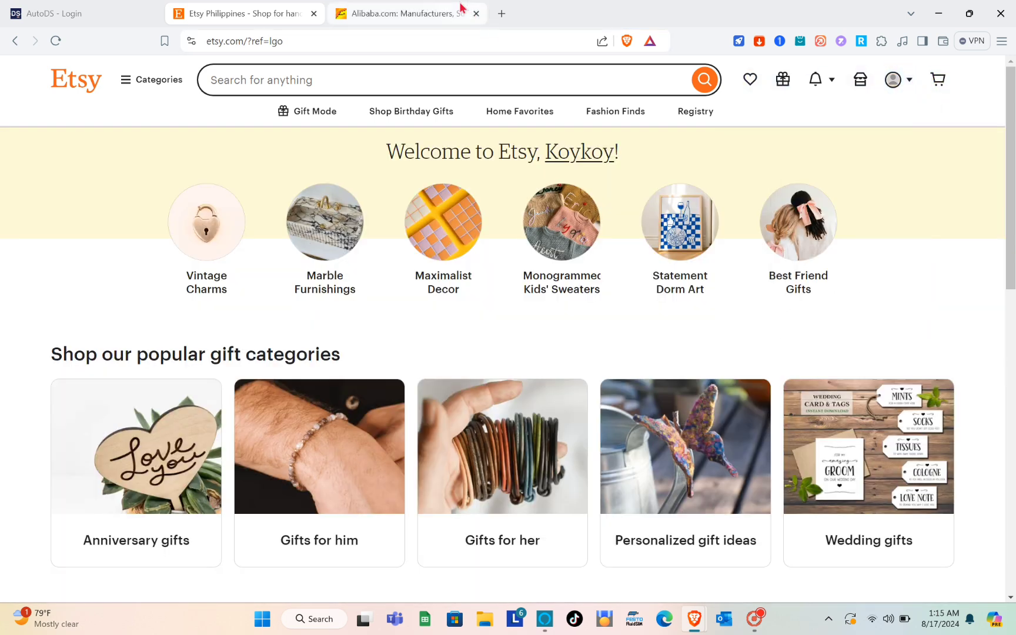
{"action": "left_click", "coordinate": [94, 7]}
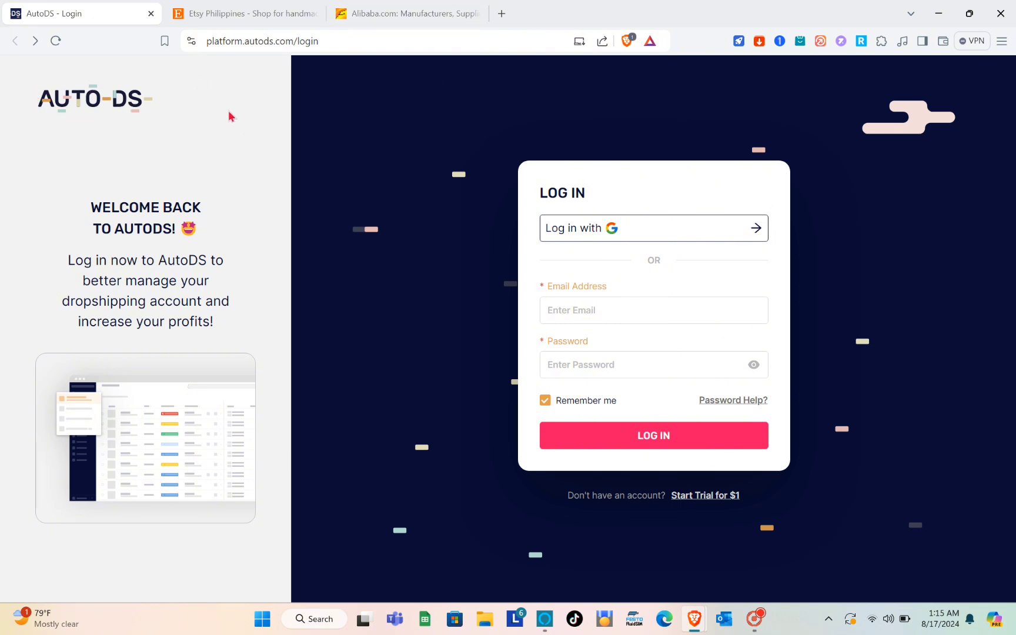
- Switch to Alibaba and browse the home page's top deals, top ranking, business recommendations and product inspiration sections
{"action": "left_click", "coordinate": [448, 7]}
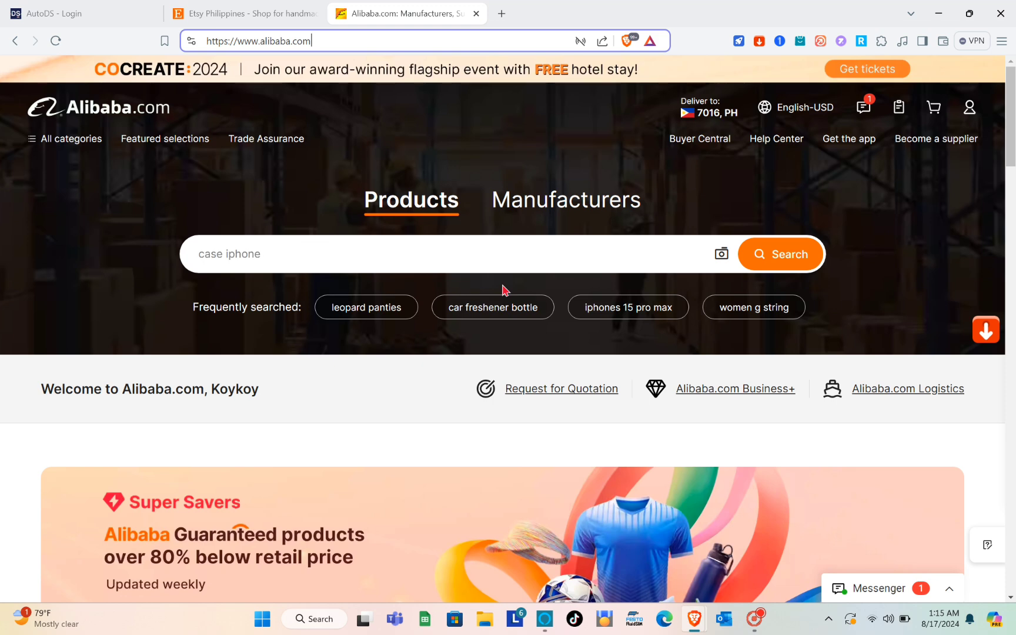
{"action": "scroll", "coordinate": [504, 288], "scroll_direction": "down", "scroll_amount": 1}
{"action": "scroll", "coordinate": [504, 288], "scroll_direction": "up", "scroll_amount": 1}
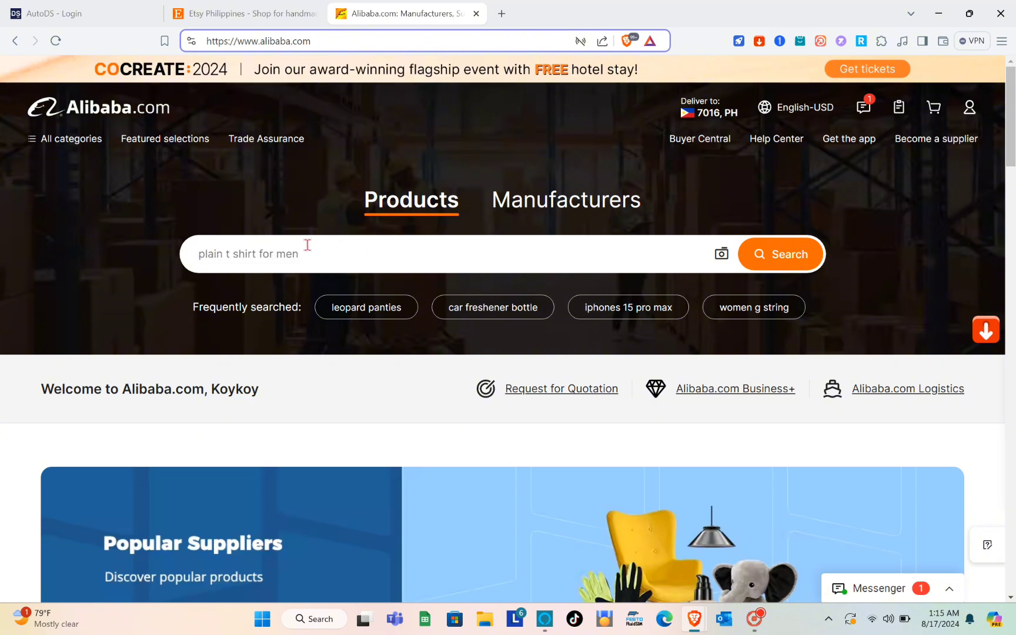
{"action": "scroll", "coordinate": [603, 325], "scroll_direction": "down", "scroll_amount": 3}
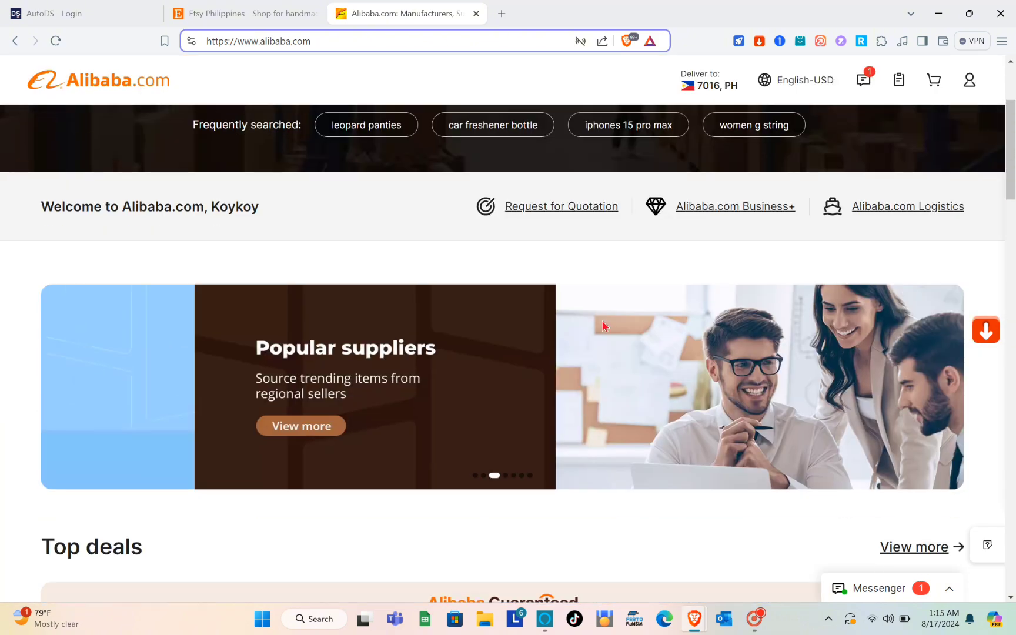
{"action": "scroll", "coordinate": [604, 325], "scroll_direction": "down", "scroll_amount": 7}
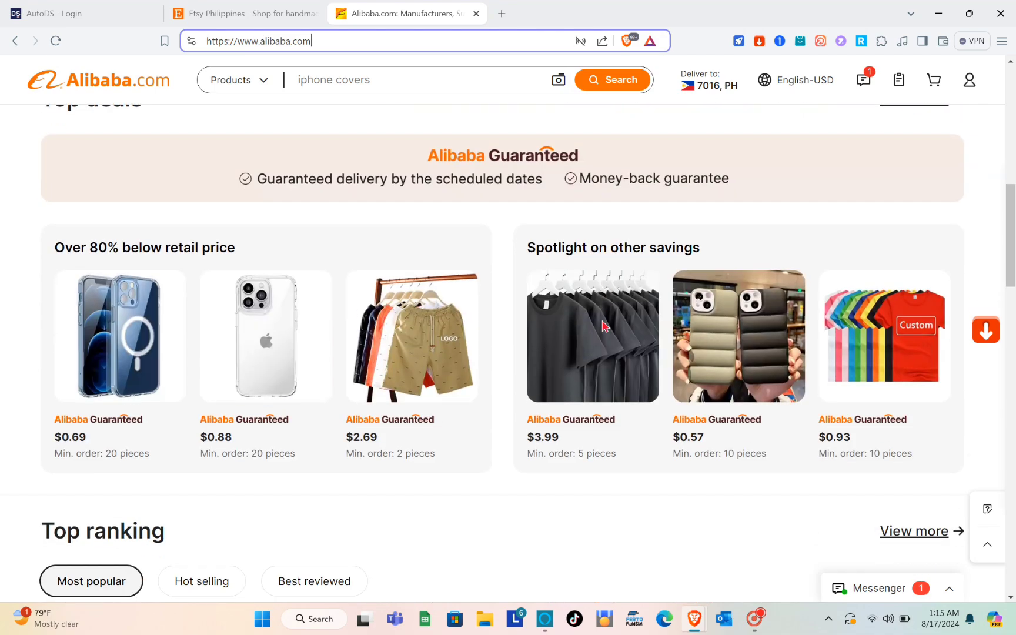
{"action": "scroll", "coordinate": [603, 325], "scroll_direction": "down", "scroll_amount": 7}
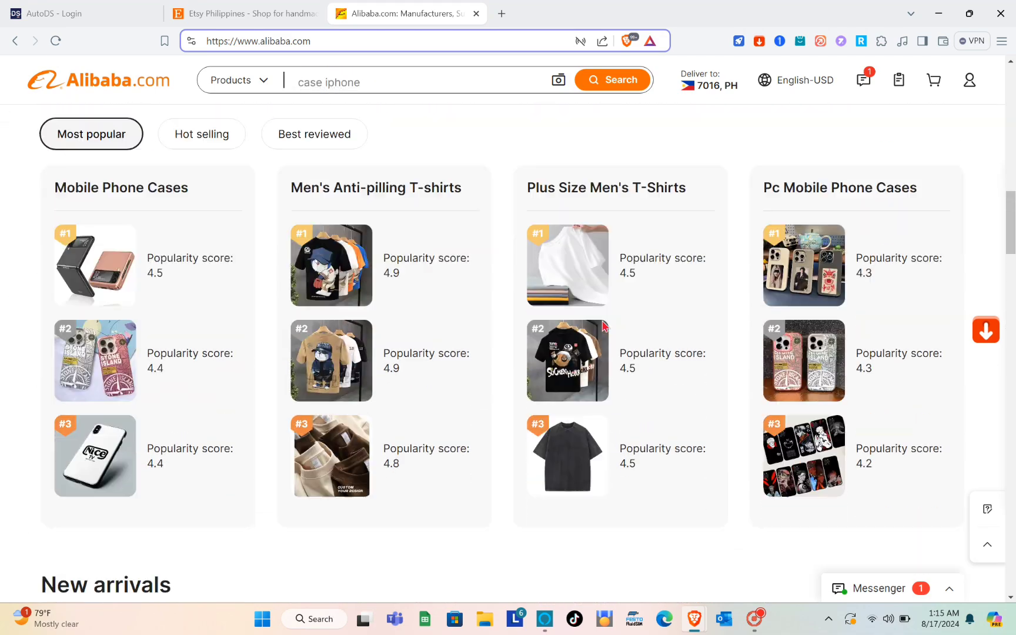
{"action": "scroll", "coordinate": [604, 325], "scroll_direction": "down", "scroll_amount": 10}
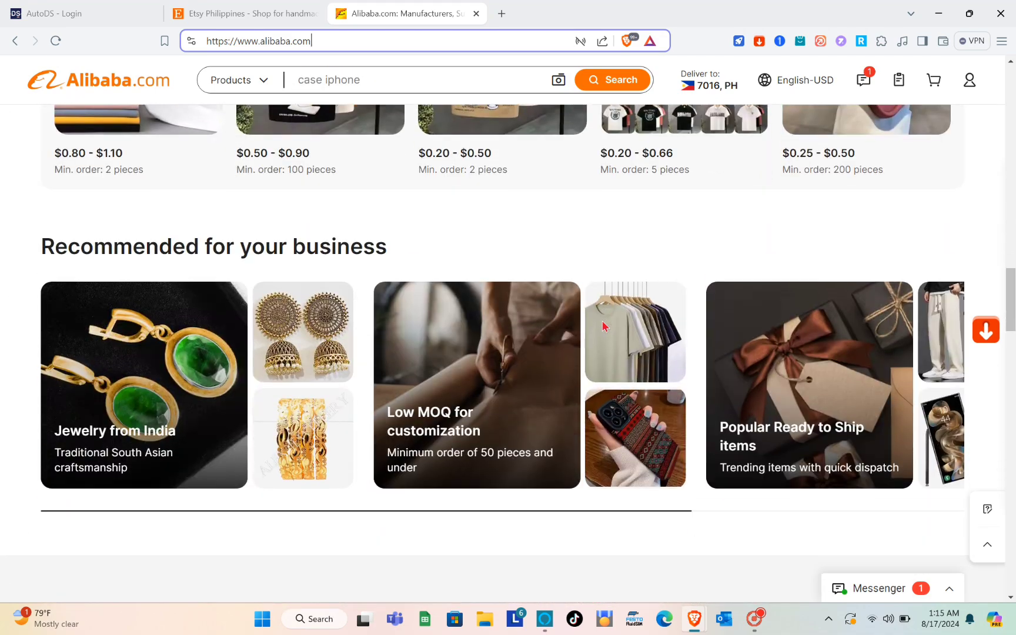
{"action": "scroll", "coordinate": [604, 325], "scroll_direction": "down", "scroll_amount": 10}
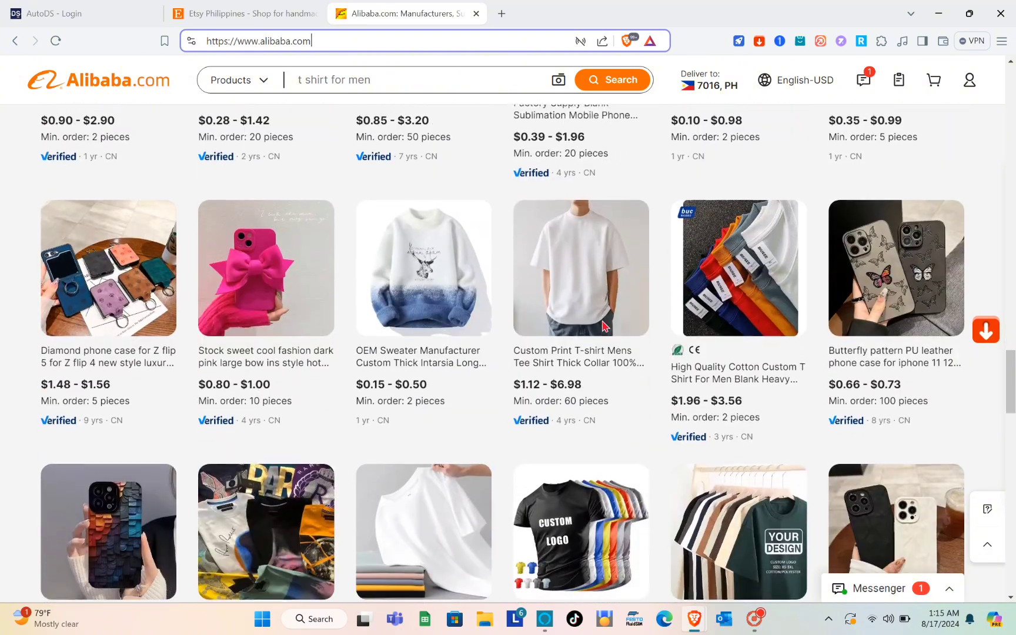
{"action": "scroll", "coordinate": [603, 325], "scroll_direction": "up", "scroll_amount": 1}
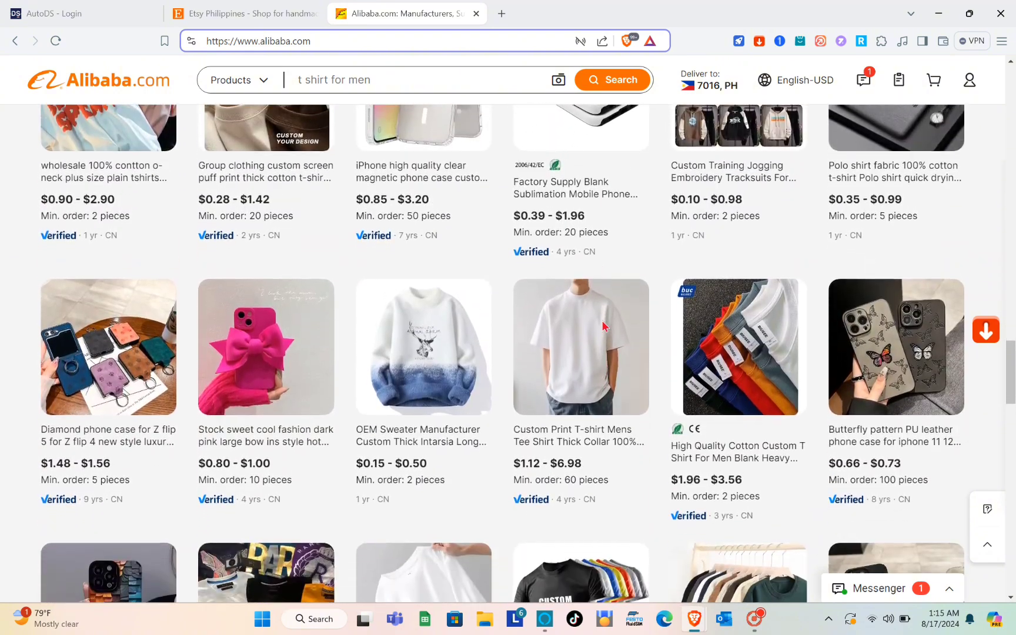
{"action": "scroll", "coordinate": [603, 325], "scroll_direction": "down", "scroll_amount": 2}
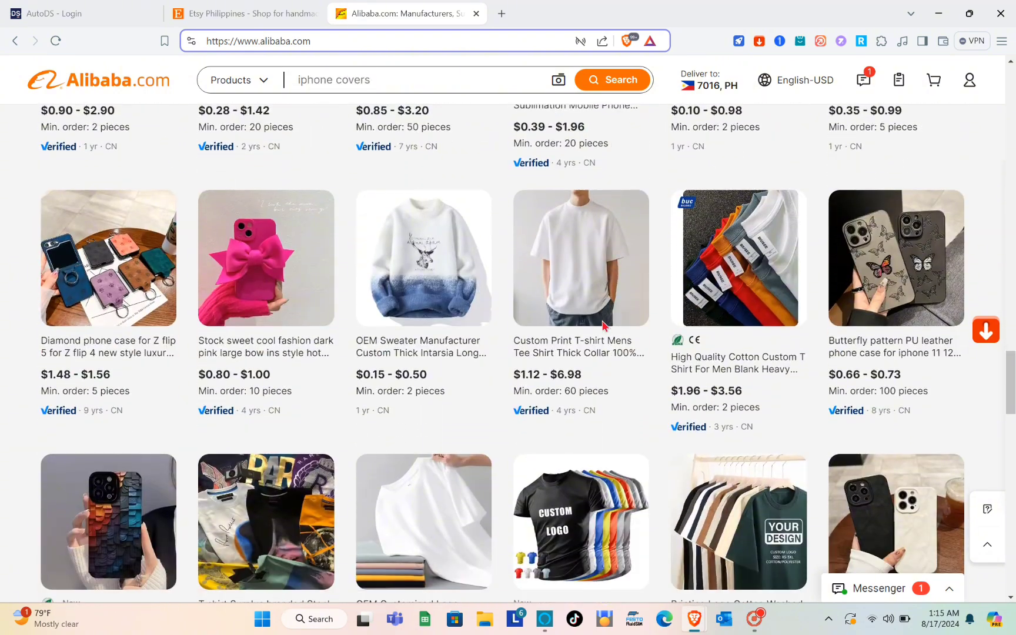
{"action": "scroll", "coordinate": [603, 325], "scroll_direction": "up", "scroll_amount": 10}
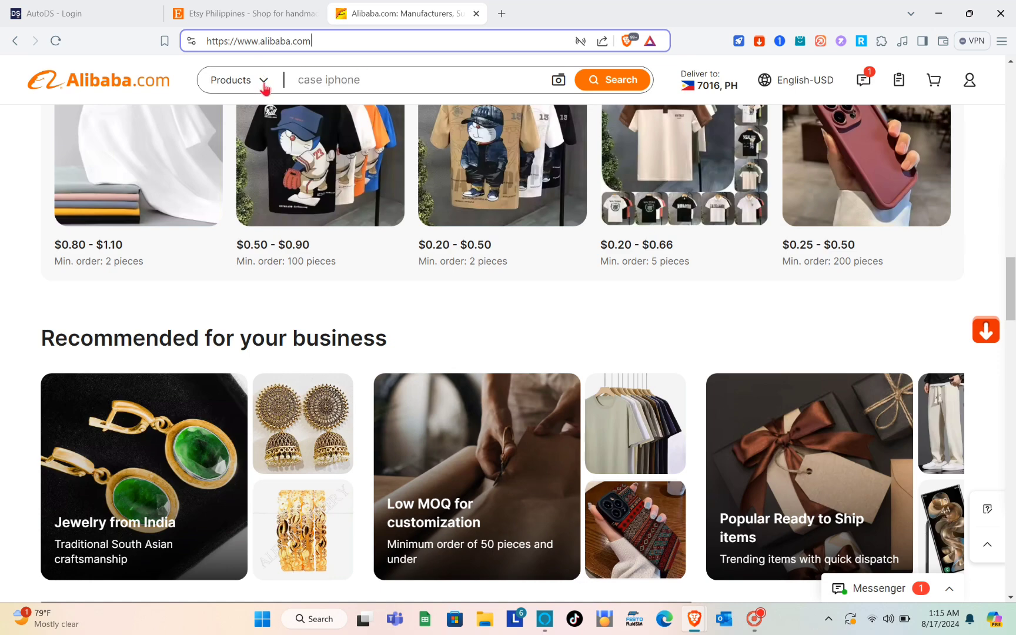
- Keep the search type on Products and open the dark pink large bow phone case listing from the product inspiration section
{"action": "left_click", "coordinate": [265, 89]}
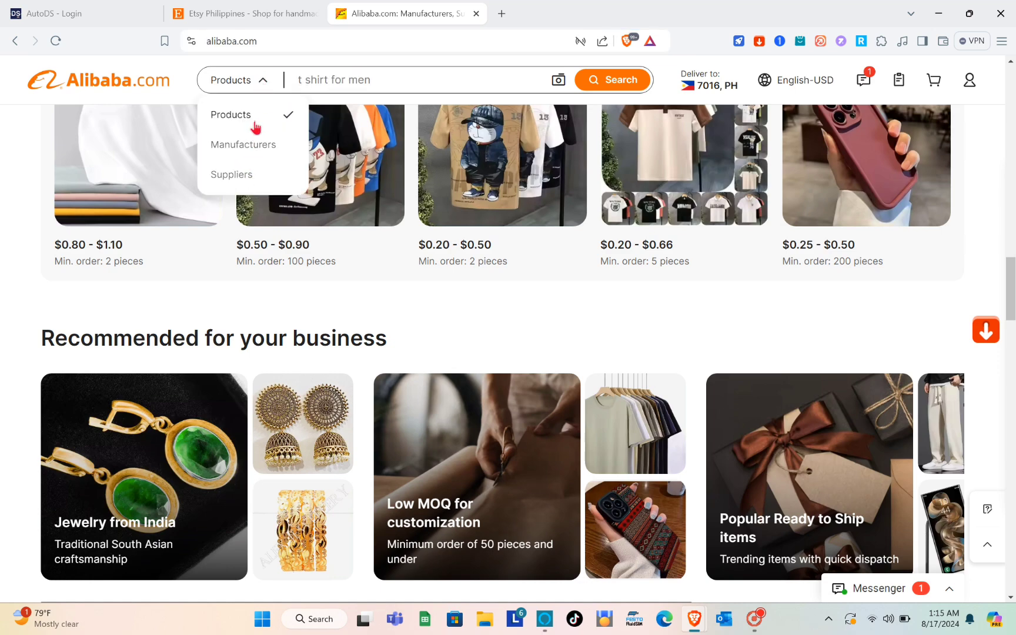
{"action": "left_click", "coordinate": [254, 127]}
{"action": "scroll", "coordinate": [321, 347], "scroll_direction": "down", "scroll_amount": 10}
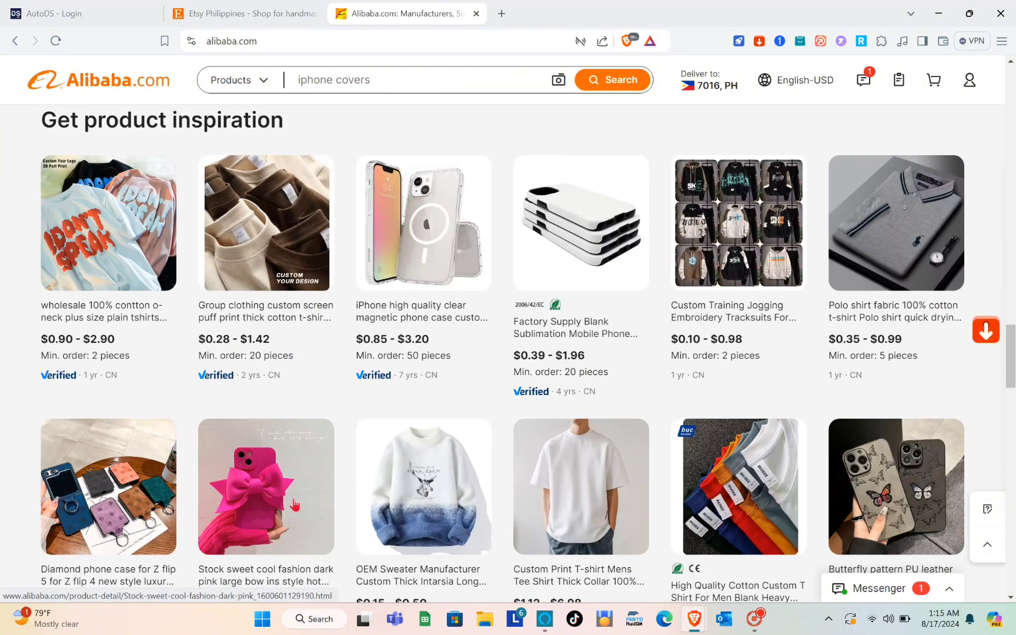
{"action": "left_click", "coordinate": [295, 505]}
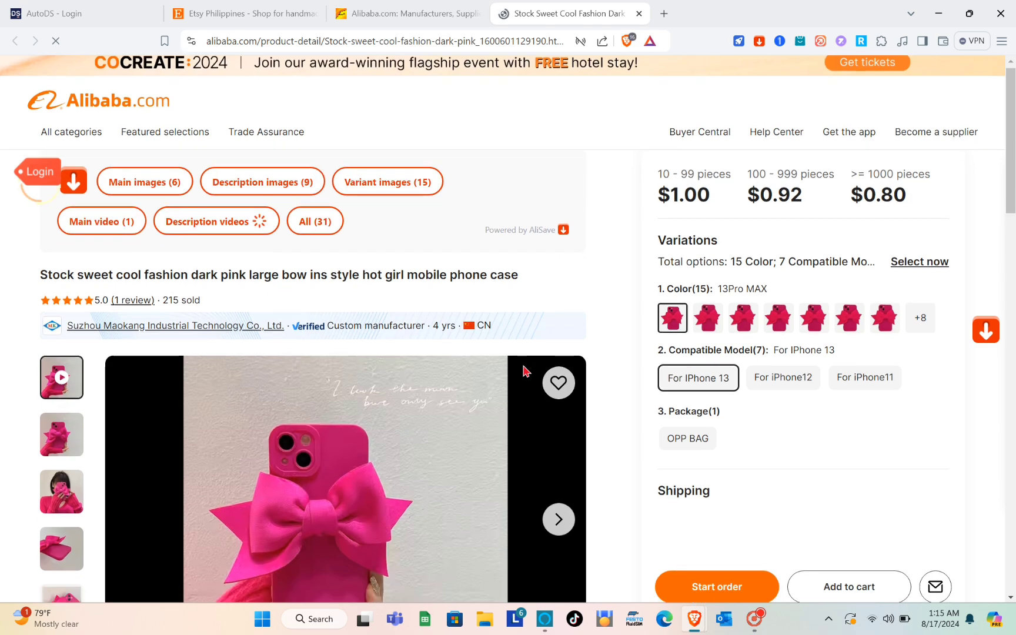
- Examine the phone case listing's title, price tiers, variations, shipping, product protections, key attributes, lead time and sample details
{"action": "scroll", "coordinate": [525, 370], "scroll_direction": "down", "scroll_amount": 5}
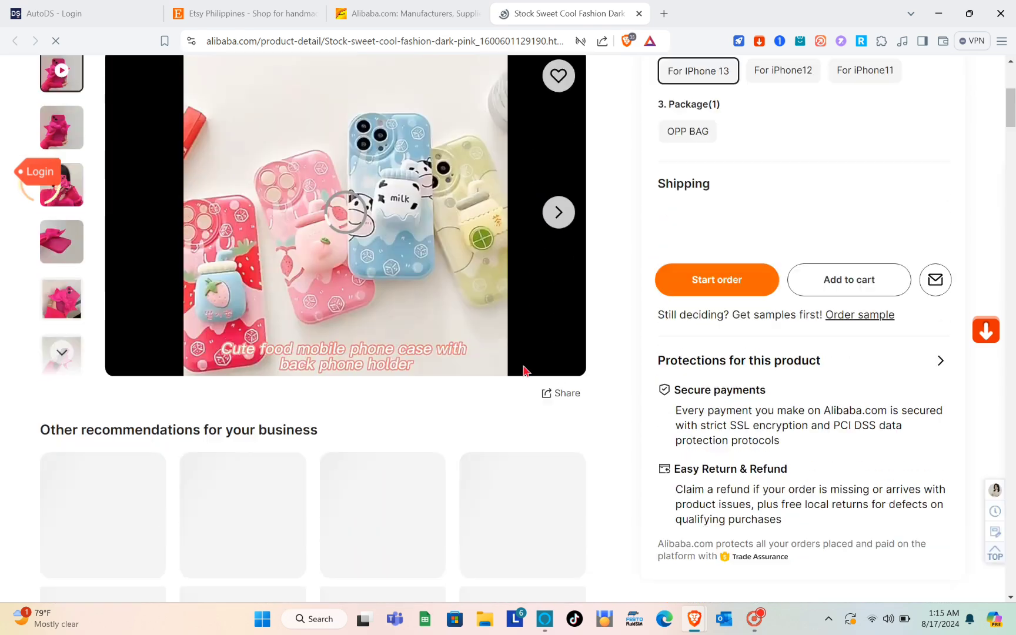
{"action": "scroll", "coordinate": [523, 365], "scroll_direction": "up", "scroll_amount": 5}
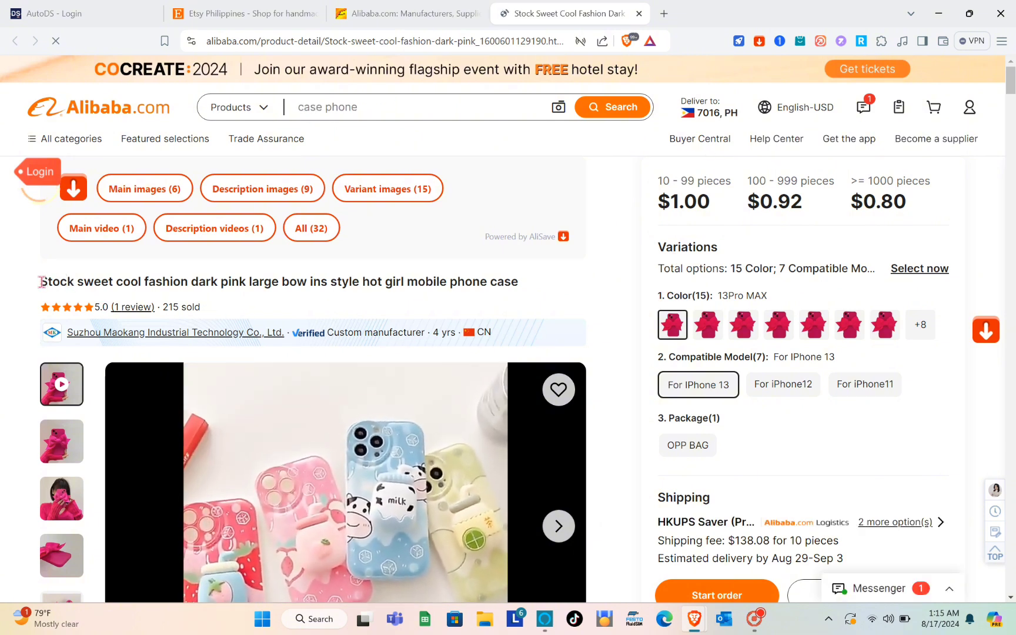
{"action": "left_click_drag", "start_coordinate": [41, 282], "coordinate": [473, 285]}
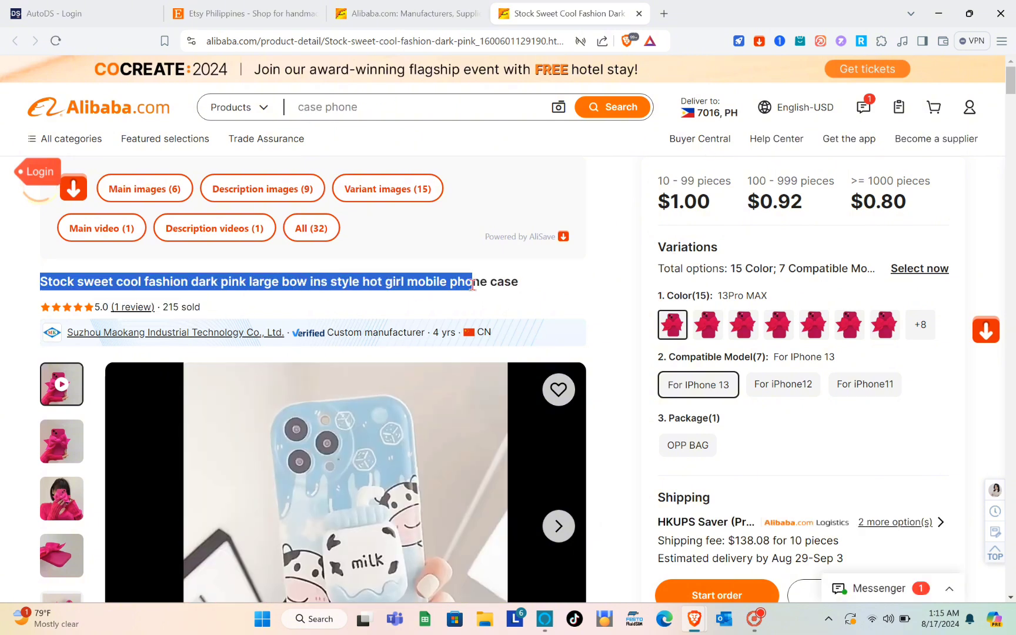
{"action": "left_click", "coordinate": [473, 285]}
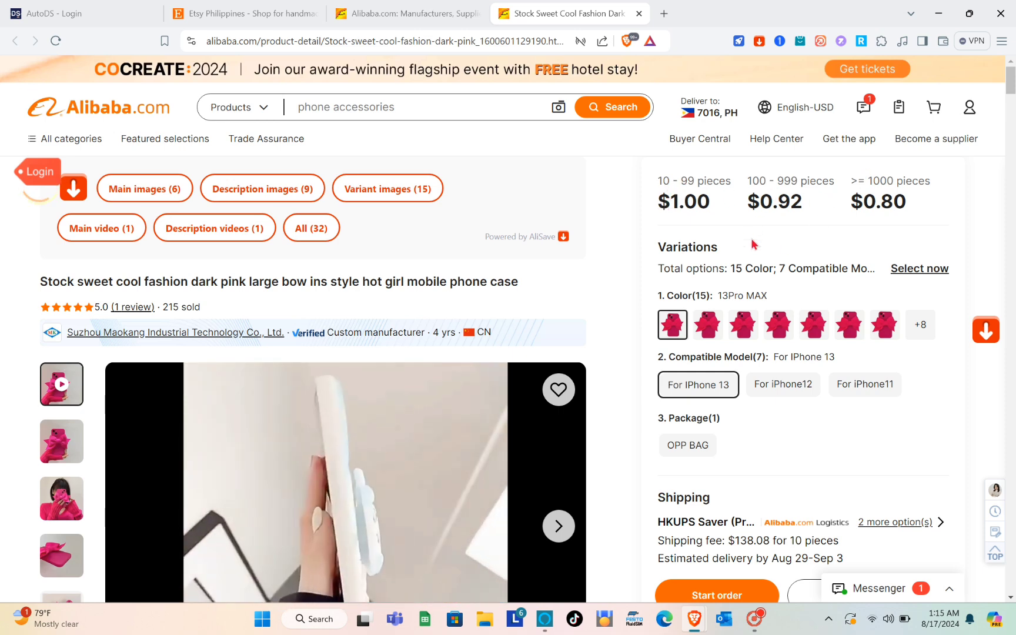
{"action": "scroll", "coordinate": [753, 243], "scroll_direction": "down", "scroll_amount": 1}
{"action": "scroll", "coordinate": [720, 270], "scroll_direction": "down", "scroll_amount": 3}
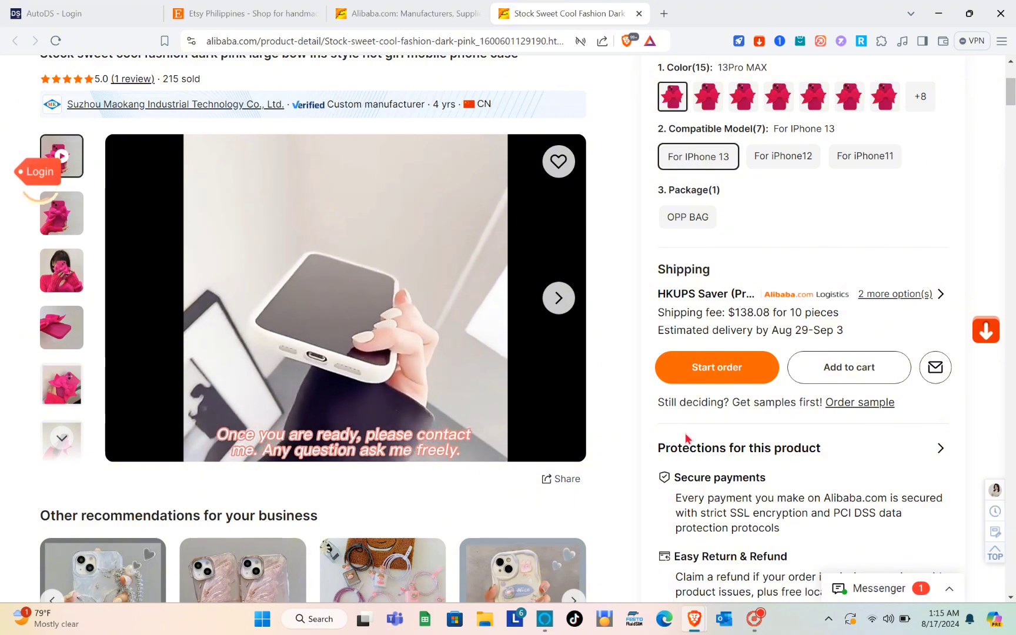
{"action": "scroll", "coordinate": [686, 438], "scroll_direction": "down", "scroll_amount": 5}
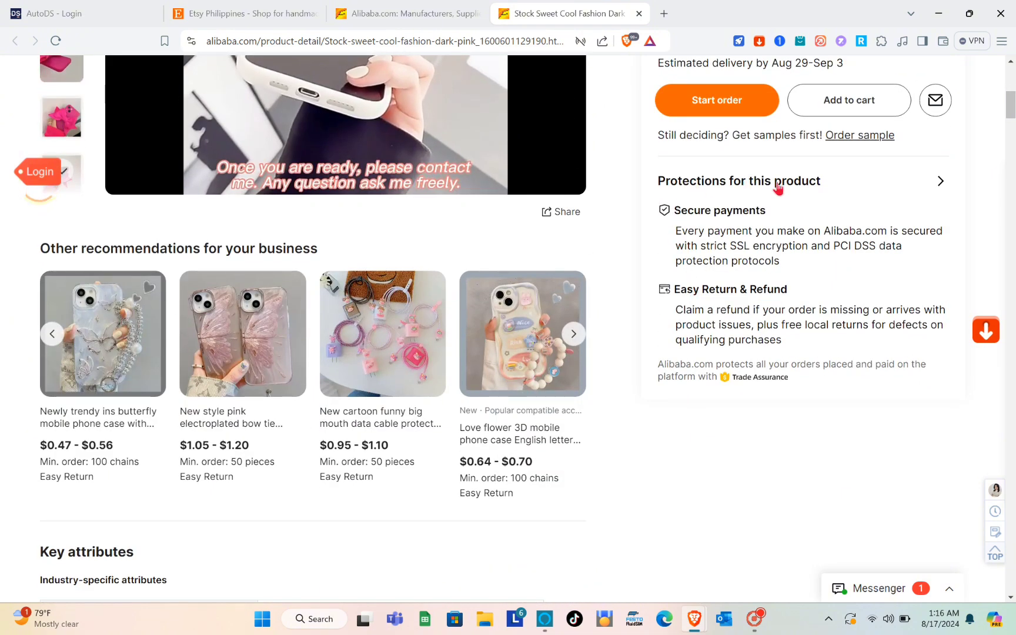
{"action": "scroll", "coordinate": [548, 359], "scroll_direction": "down", "scroll_amount": 5}
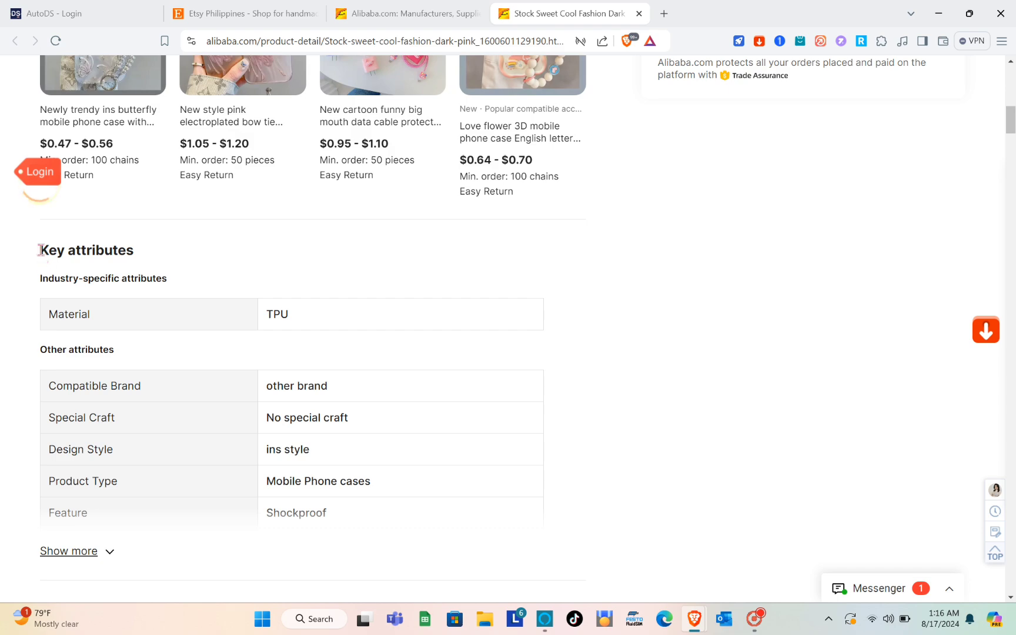
{"action": "scroll", "coordinate": [240, 437], "scroll_direction": "down", "scroll_amount": 6}
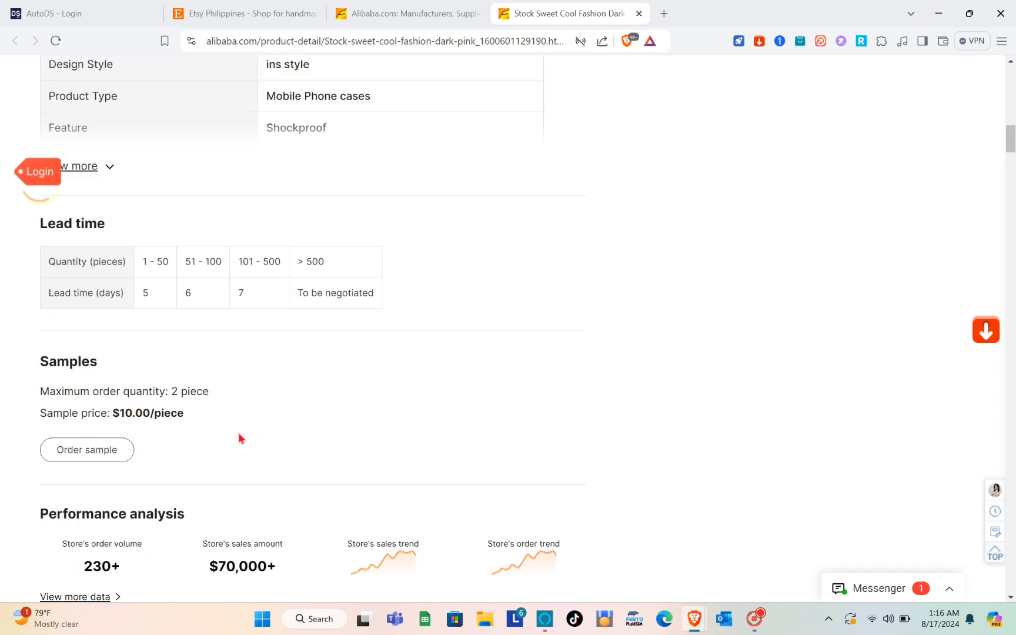
{"action": "scroll", "coordinate": [239, 438], "scroll_direction": "up", "scroll_amount": 15}
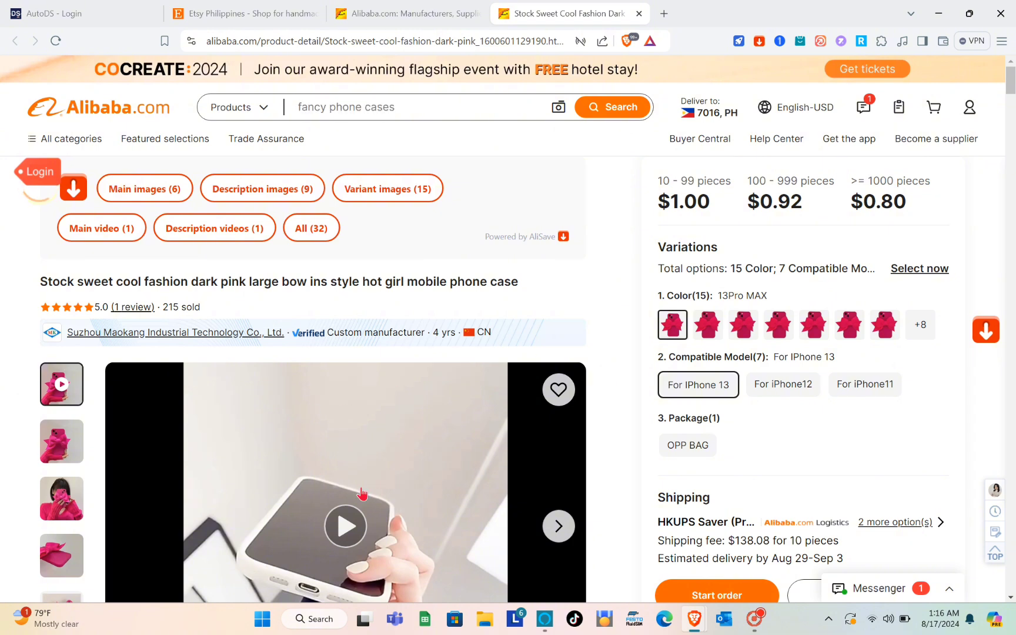
{"action": "scroll", "coordinate": [404, 352], "scroll_direction": "down", "scroll_amount": 12}
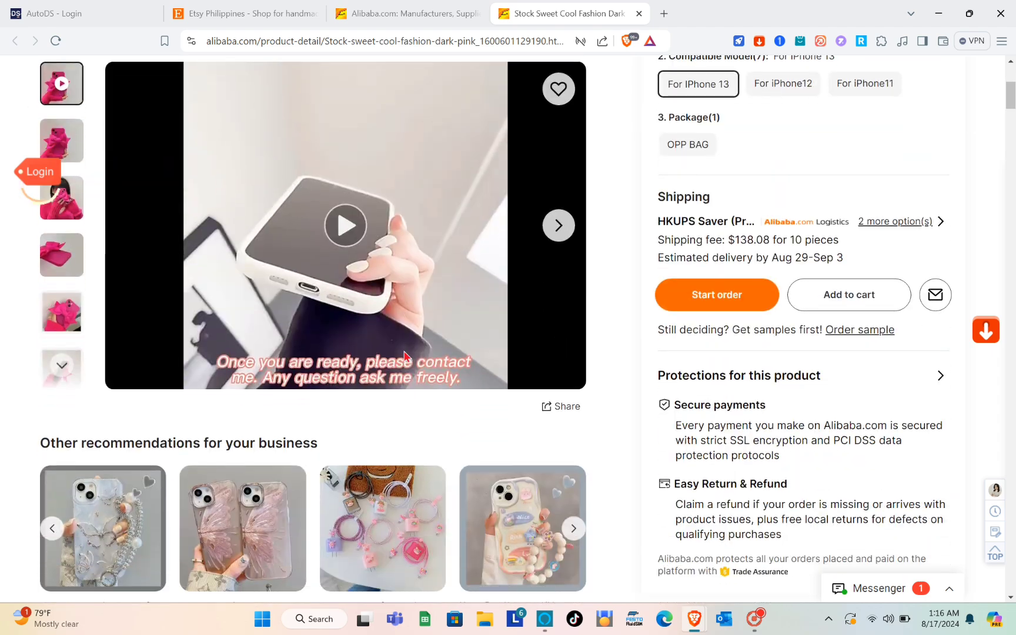
{"action": "scroll", "coordinate": [405, 356], "scroll_direction": "up", "scroll_amount": 15}
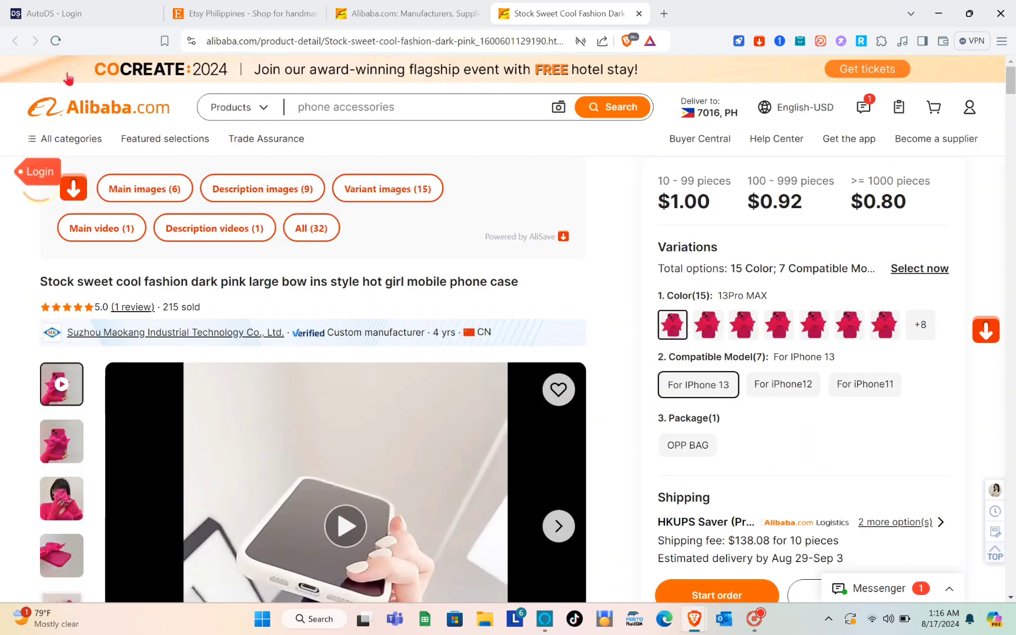
- View the AutoDS login page, and return to the phone case listing on Alibaba to review its media and variations
{"action": "left_click", "coordinate": [41, 7]}
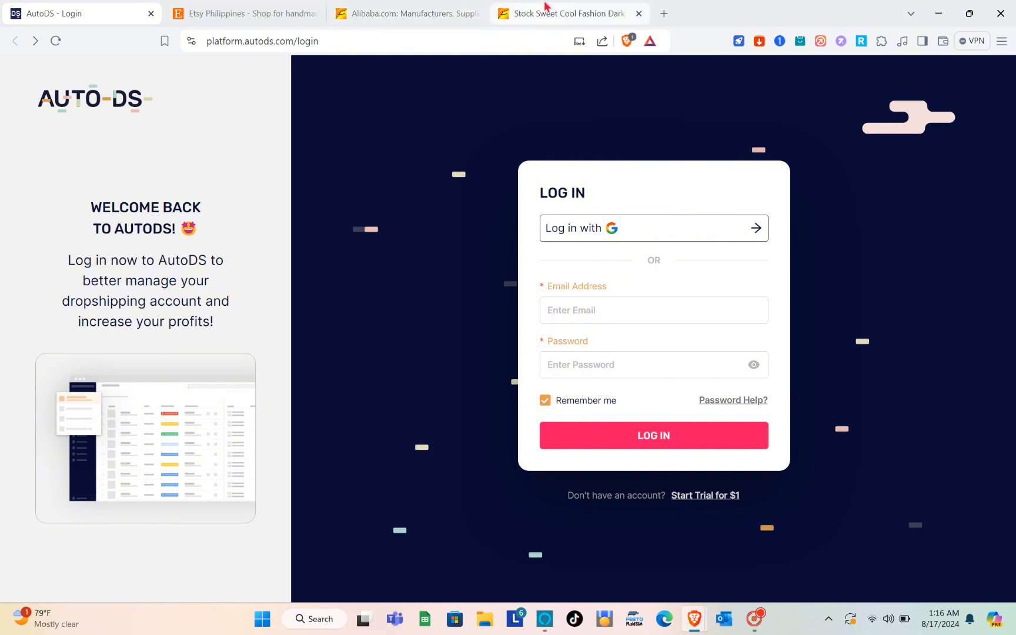
{"action": "left_click", "coordinate": [532, 10]}
{"action": "scroll", "coordinate": [347, 399], "scroll_direction": "down", "scroll_amount": 1}
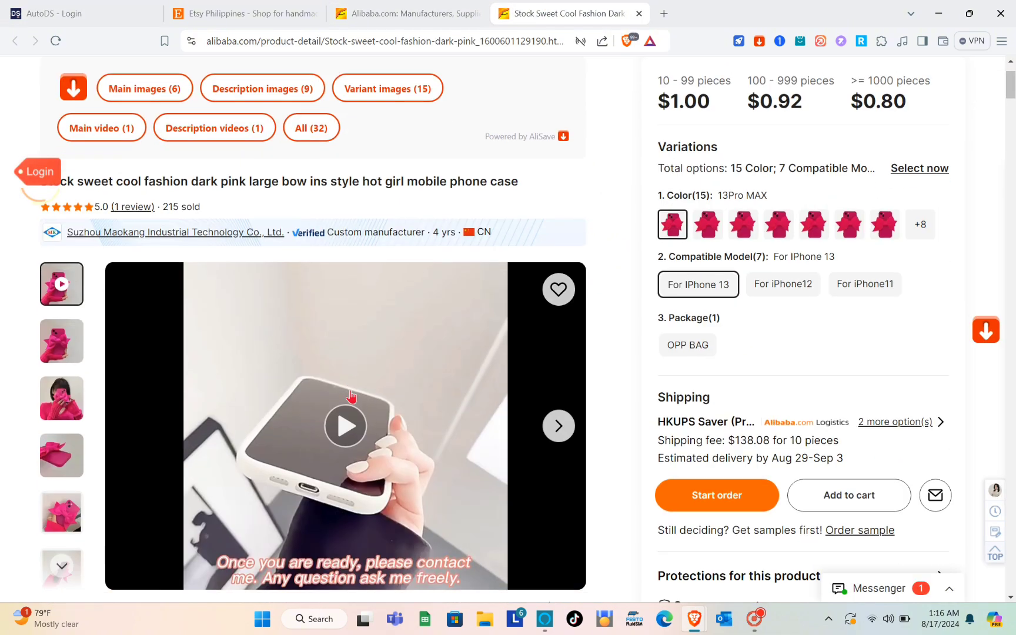
{"action": "scroll", "coordinate": [347, 399], "scroll_direction": "up", "scroll_amount": 1}
{"action": "scroll", "coordinate": [394, 279], "scroll_direction": "down", "scroll_amount": 5}
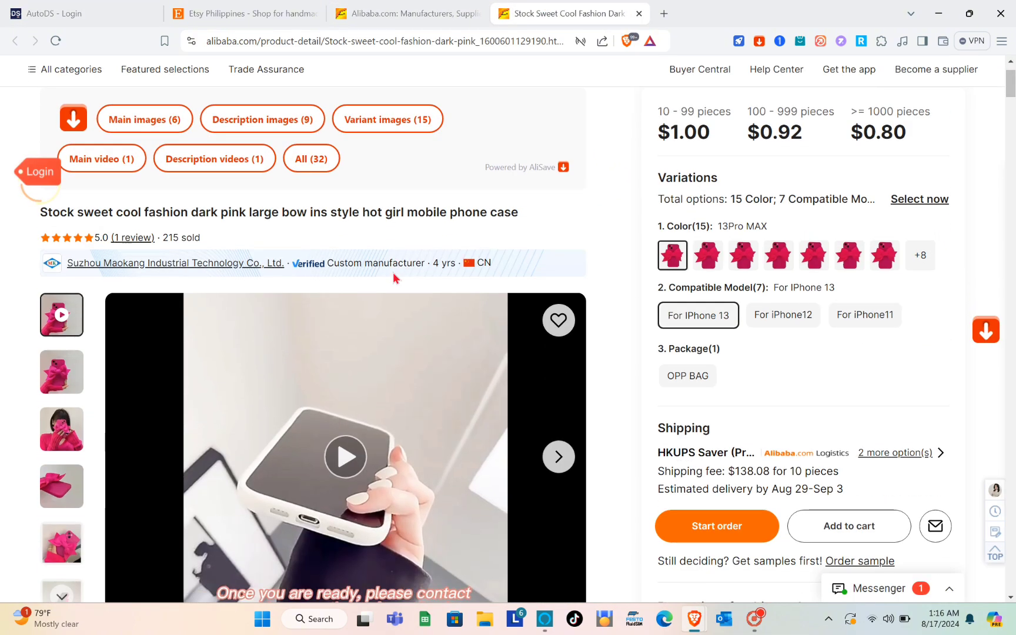
- Copy the link to the dark pink large bow phone case listing from the browser's sharing options
{"action": "scroll", "coordinate": [394, 278], "scroll_direction": "up", "scroll_amount": 5}
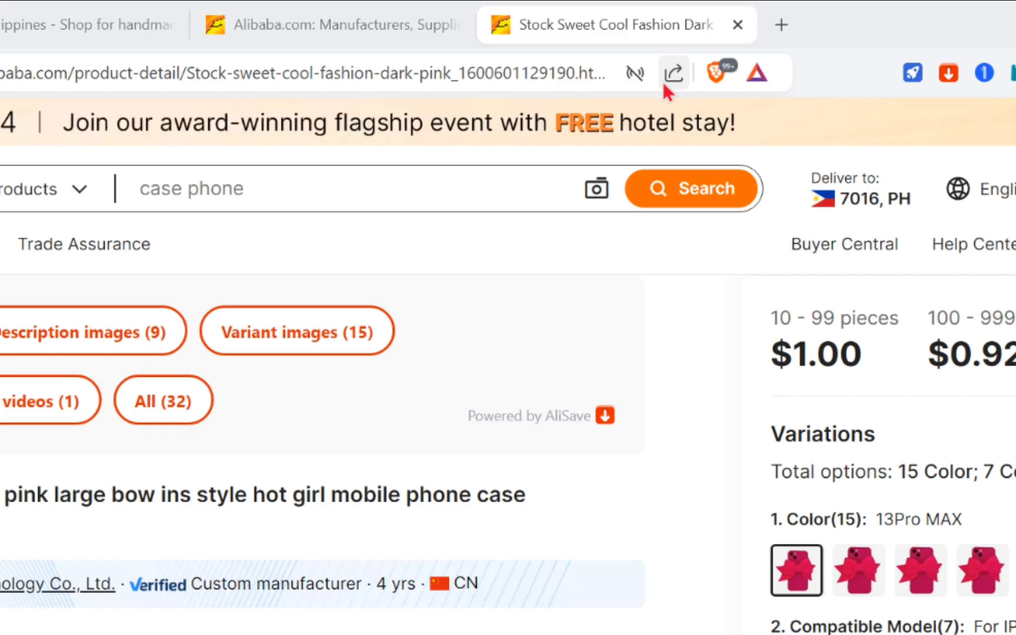
{"action": "left_click", "coordinate": [599, 44]}
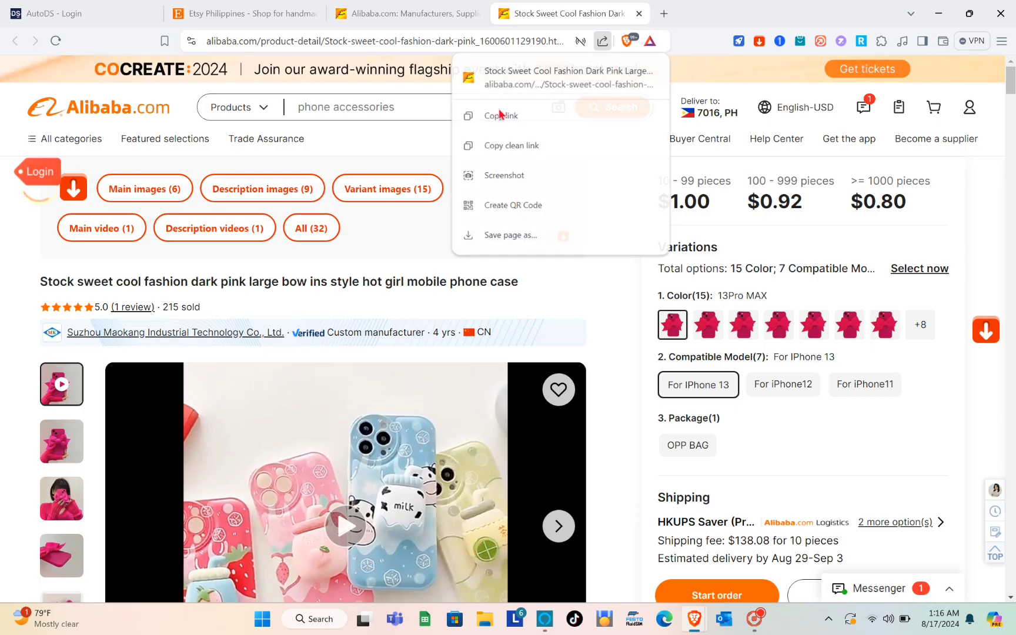
{"action": "left_click", "coordinate": [496, 203]}
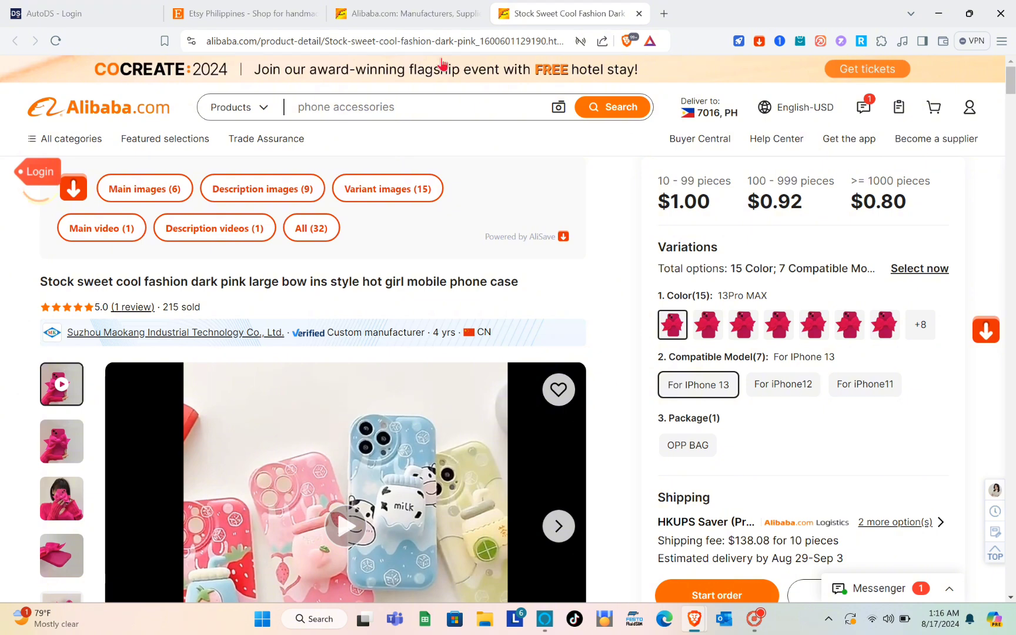
- View the Etsy home page, and switch to the AutoDS login page to check its web address and login form
{"action": "left_click", "coordinate": [234, 7]}
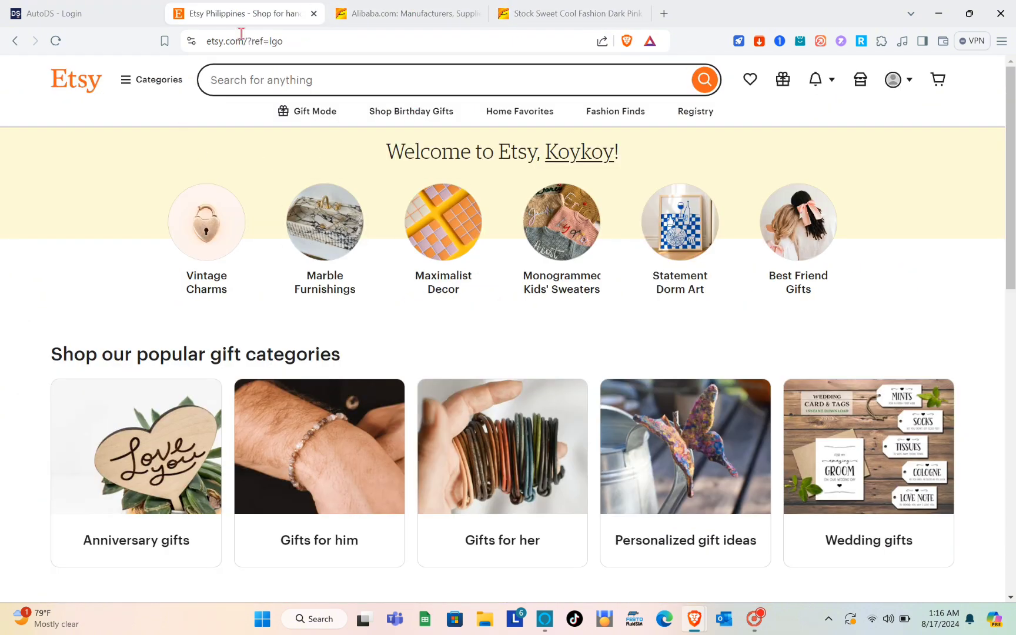
{"action": "left_click", "coordinate": [94, 7]}
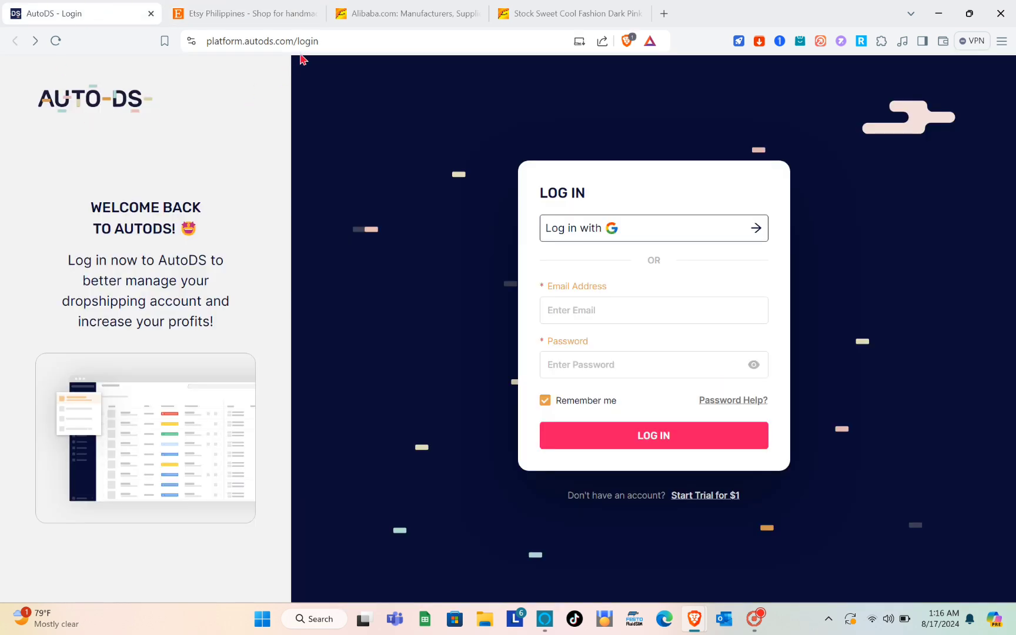
{"action": "left_click", "coordinate": [328, 44]}
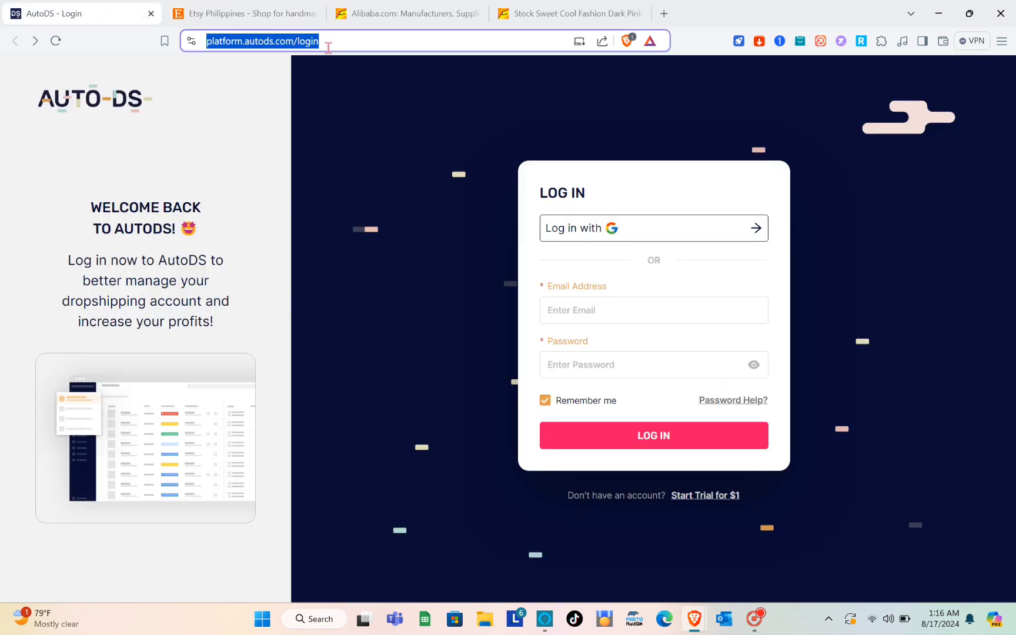
{"action": "left_click", "coordinate": [328, 44]}
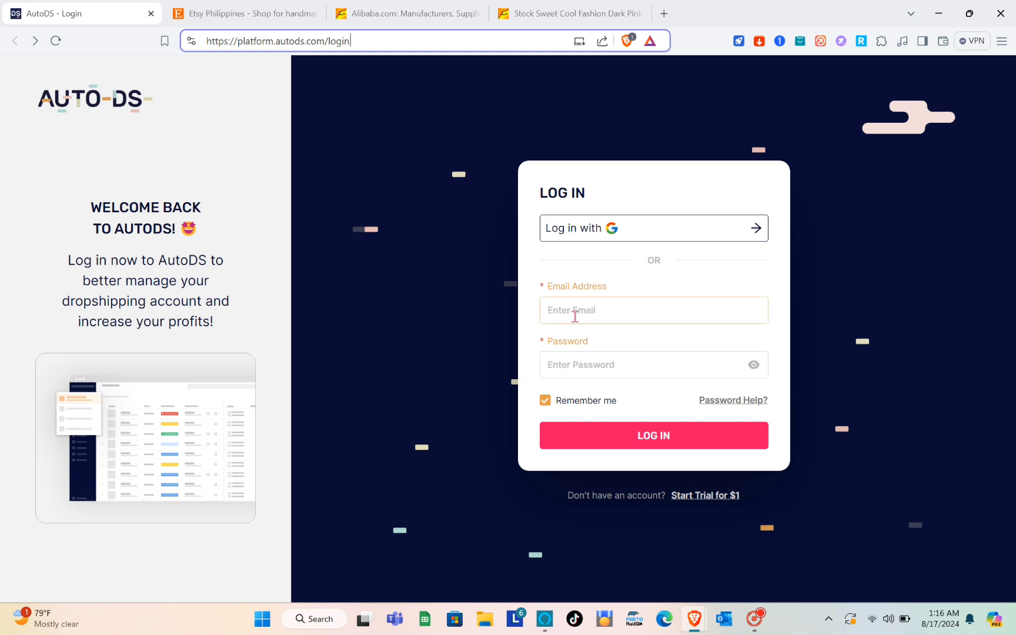
{"action": "left_click", "coordinate": [493, 361]}
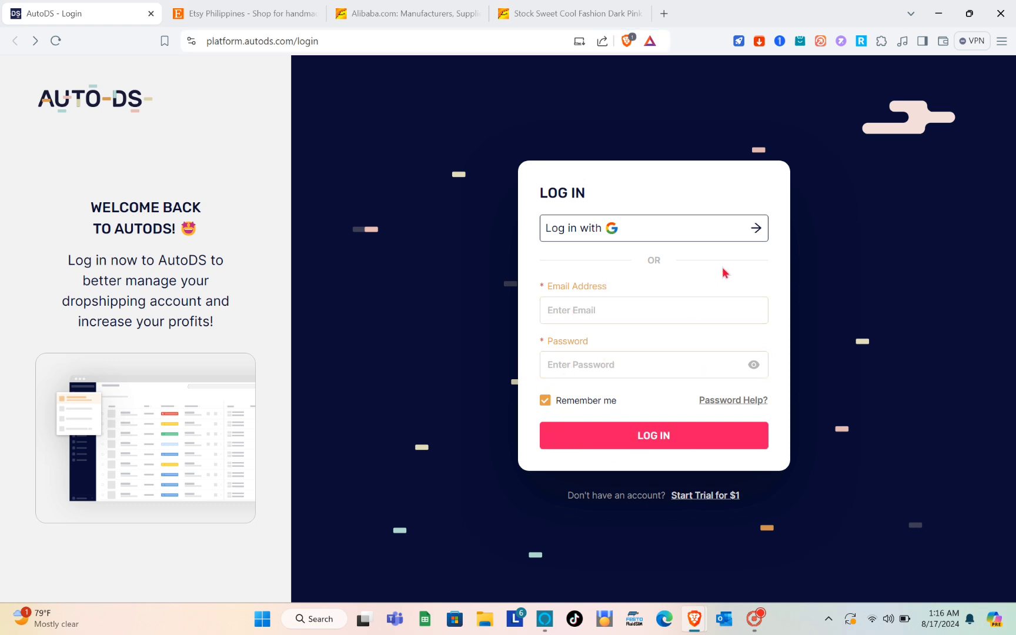
- Log in to AutoDS with Google and choose Etsy as the platform to sell on
{"action": "left_click", "coordinate": [751, 232]}
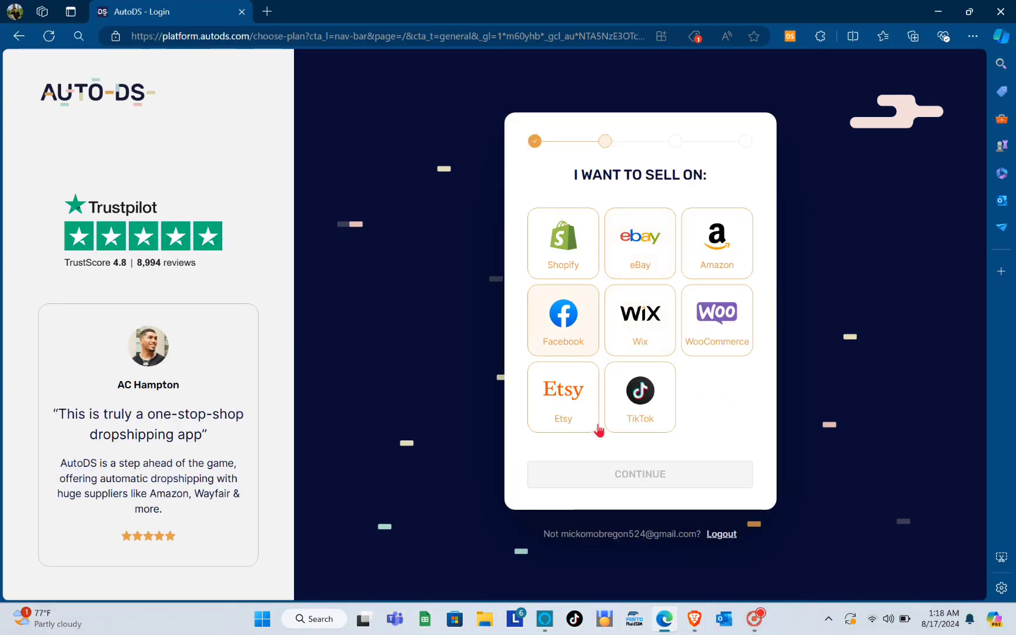
{"action": "left_click", "coordinate": [567, 404]}
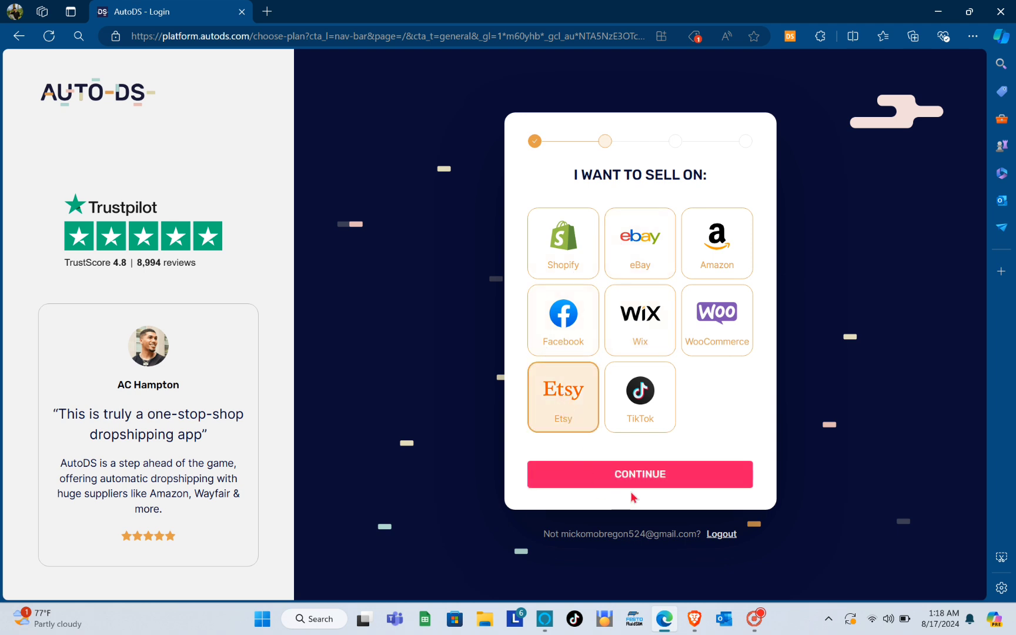
{"action": "left_click", "coordinate": [661, 477]}
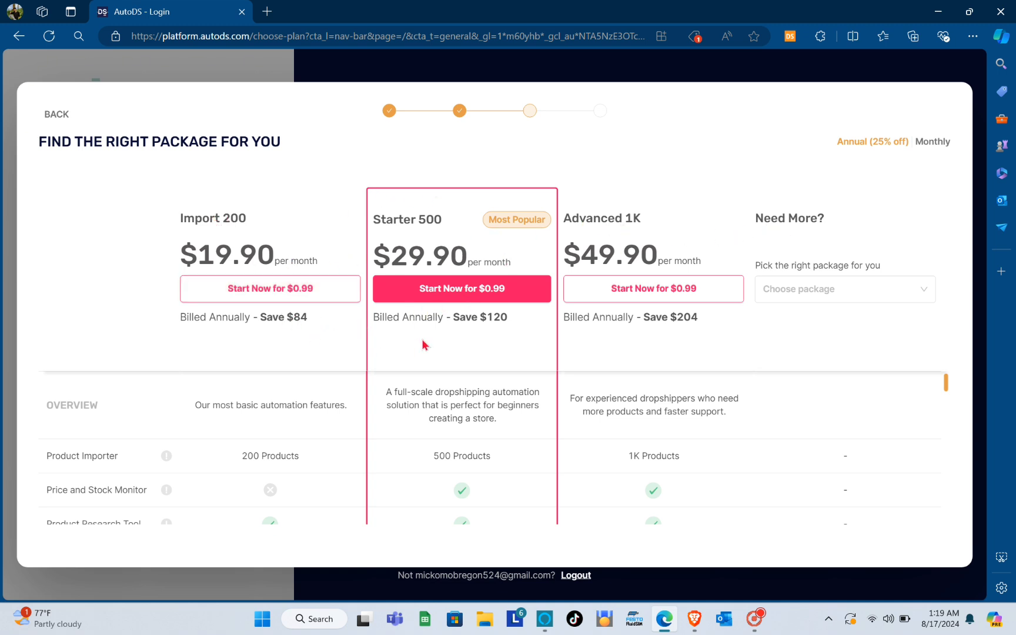
- Compare the packages' features and their monthly and annual prices, and start the Starter 500 package with annual billing for $0.99
{"action": "scroll", "coordinate": [462, 386], "scroll_direction": "down", "scroll_amount": 2}
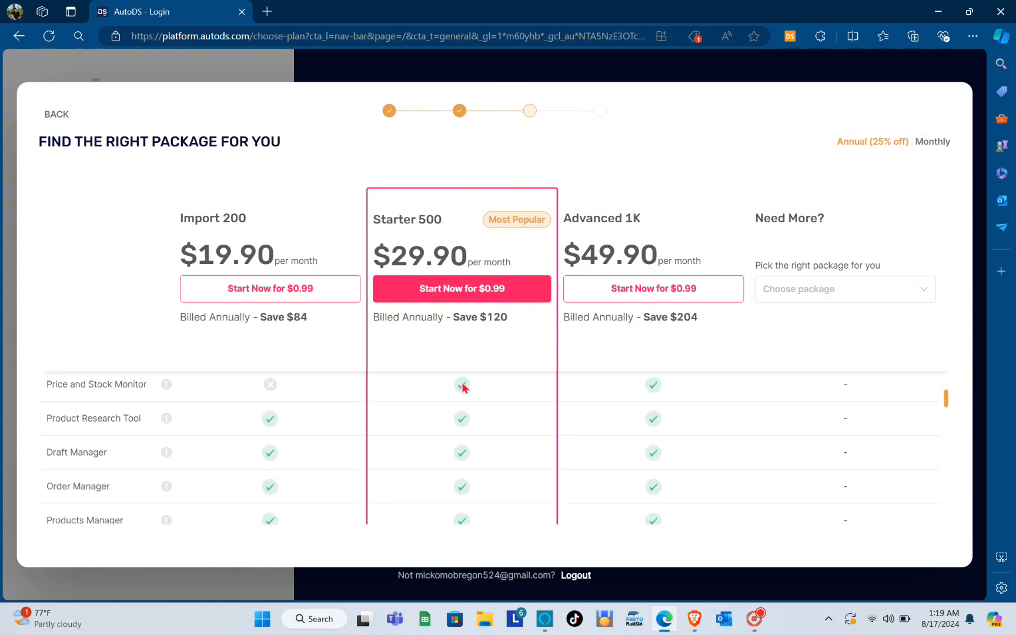
{"action": "scroll", "coordinate": [462, 387], "scroll_direction": "up", "scroll_amount": 2}
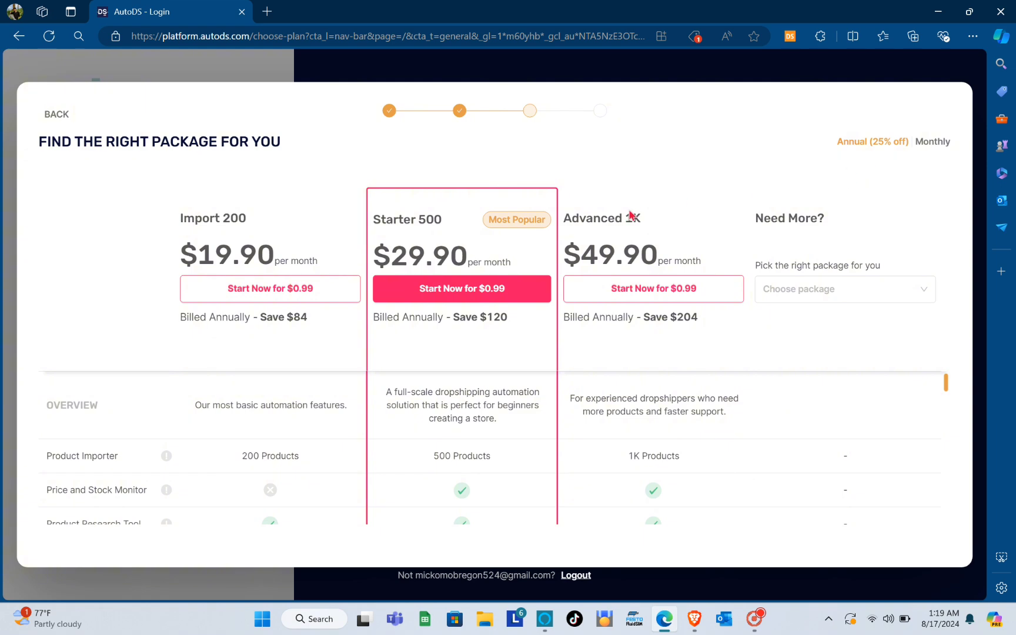
{"action": "left_click", "coordinate": [920, 145]}
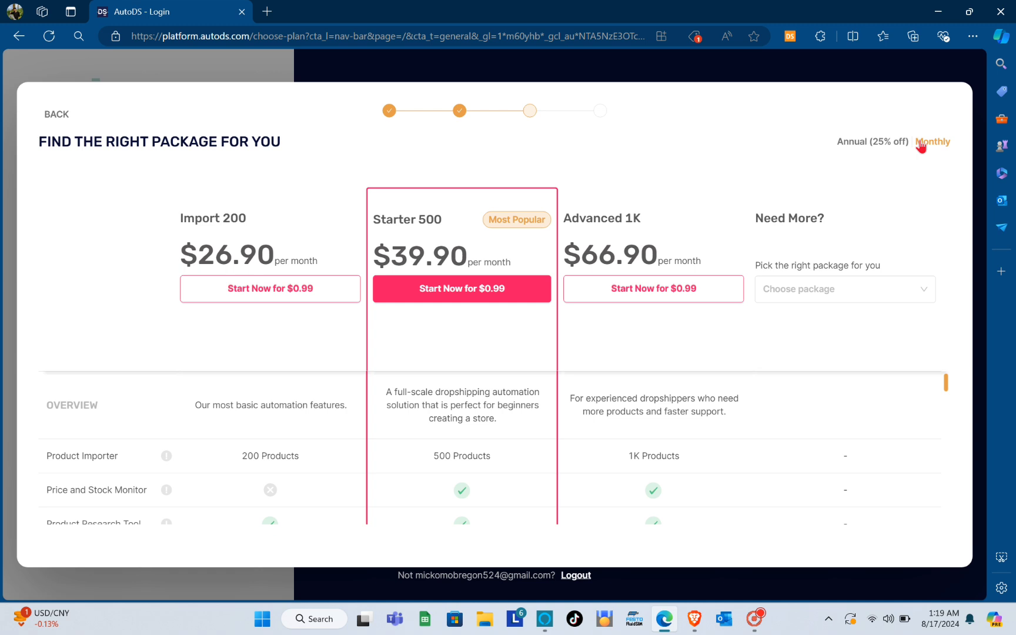
{"action": "left_click", "coordinate": [882, 146]}
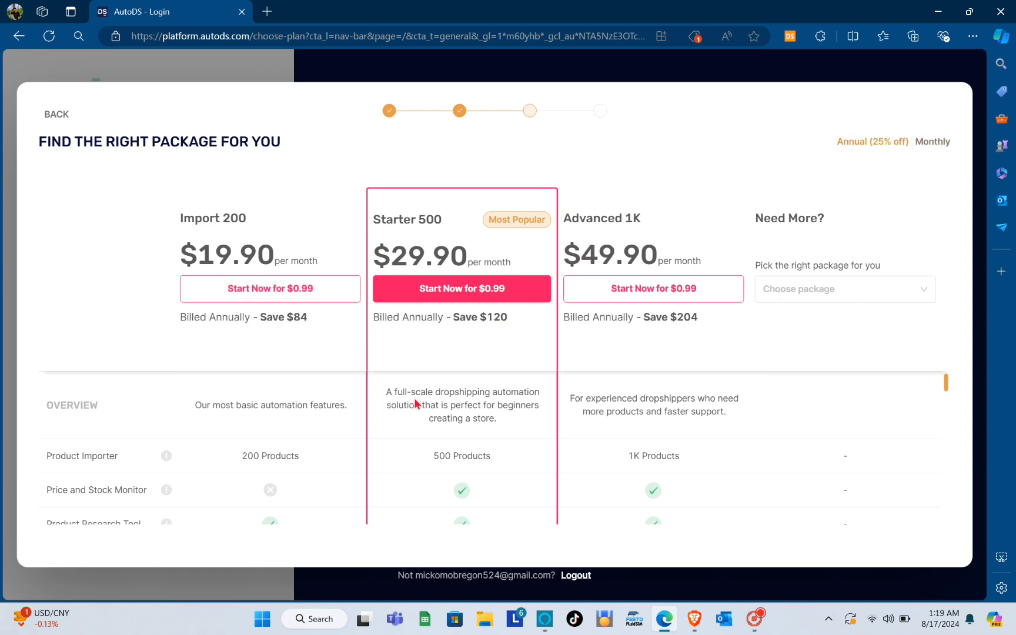
{"action": "scroll", "coordinate": [415, 404], "scroll_direction": "down", "scroll_amount": 10}
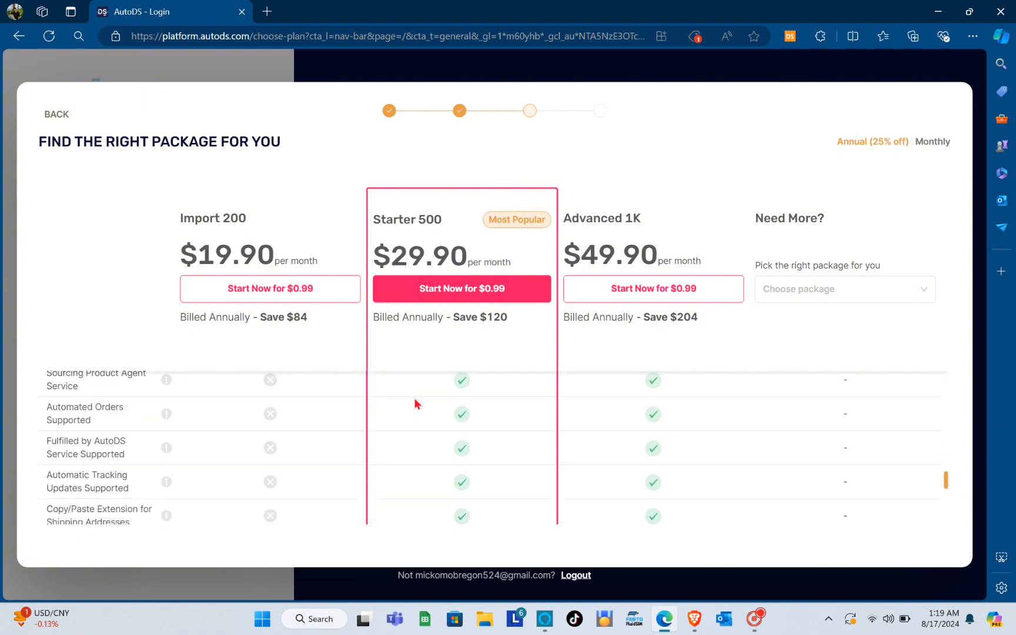
{"action": "scroll", "coordinate": [416, 404], "scroll_direction": "down", "scroll_amount": 5}
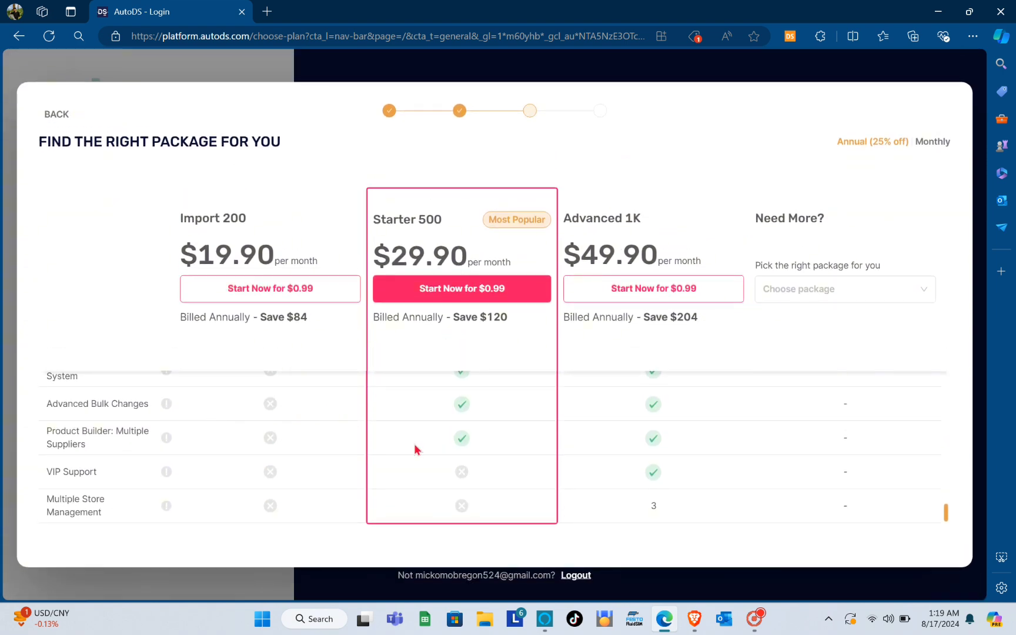
{"action": "scroll", "coordinate": [415, 450], "scroll_direction": "up", "scroll_amount": 15}
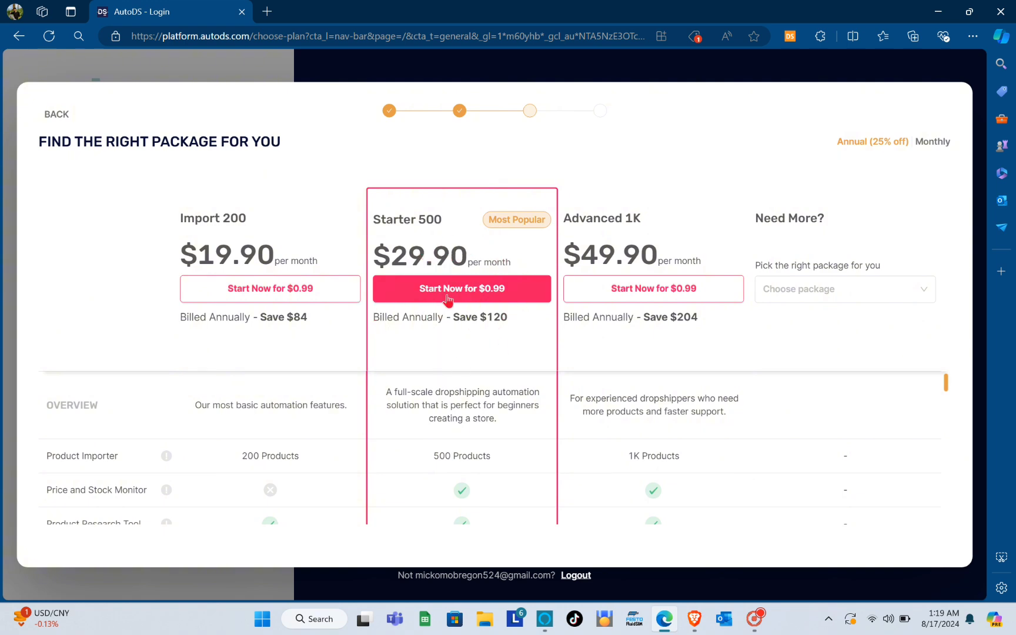
{"action": "left_click", "coordinate": [457, 300]}
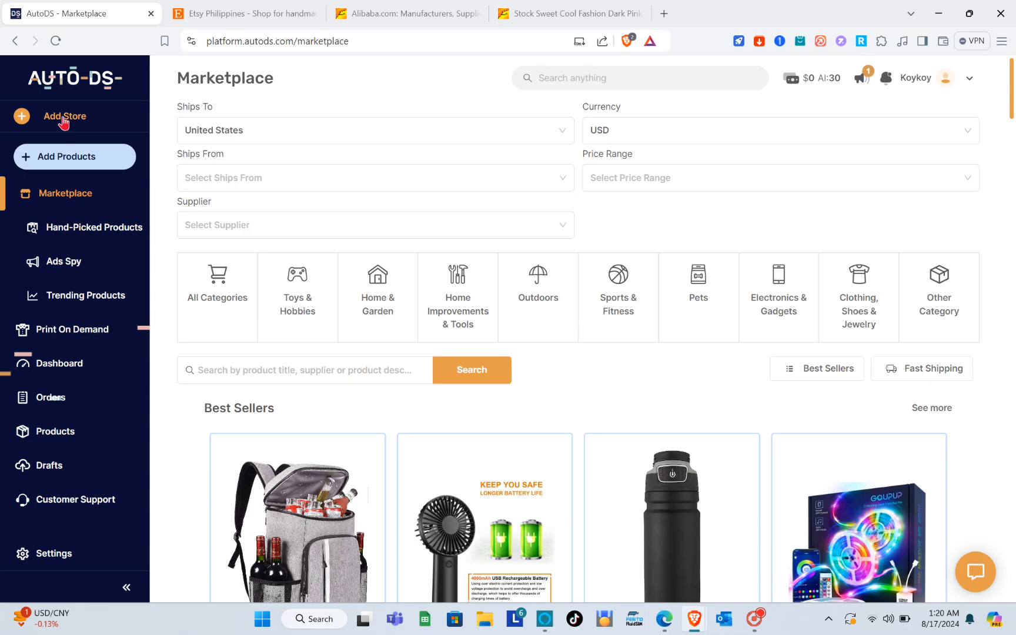
- Add a store of type Etsy Store and grant the Seller Pro application access to the Etsy account
{"action": "left_click", "coordinate": [63, 121]}
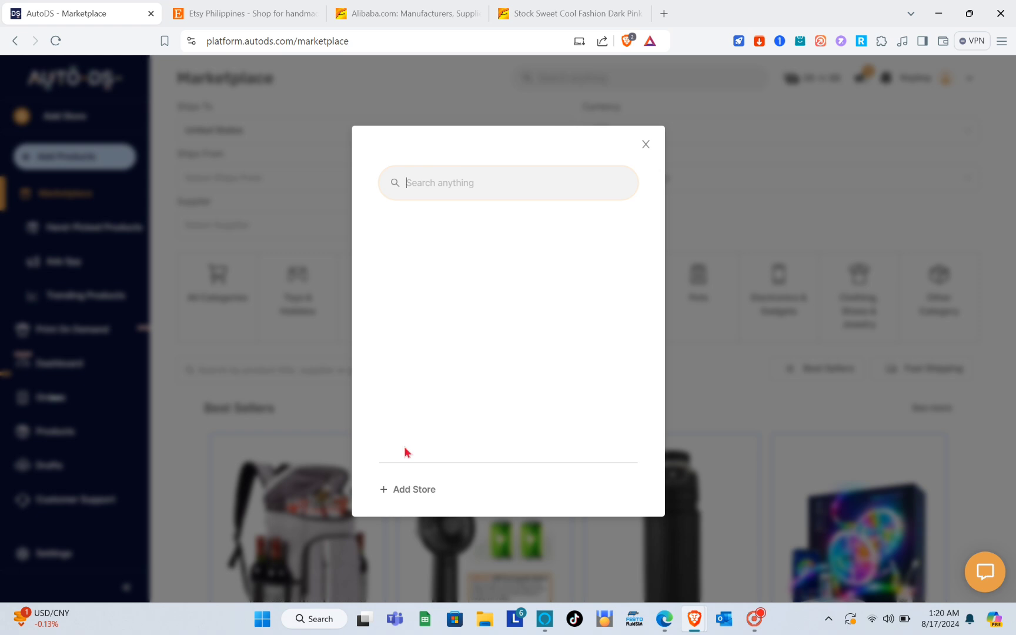
{"action": "left_click", "coordinate": [412, 490]}
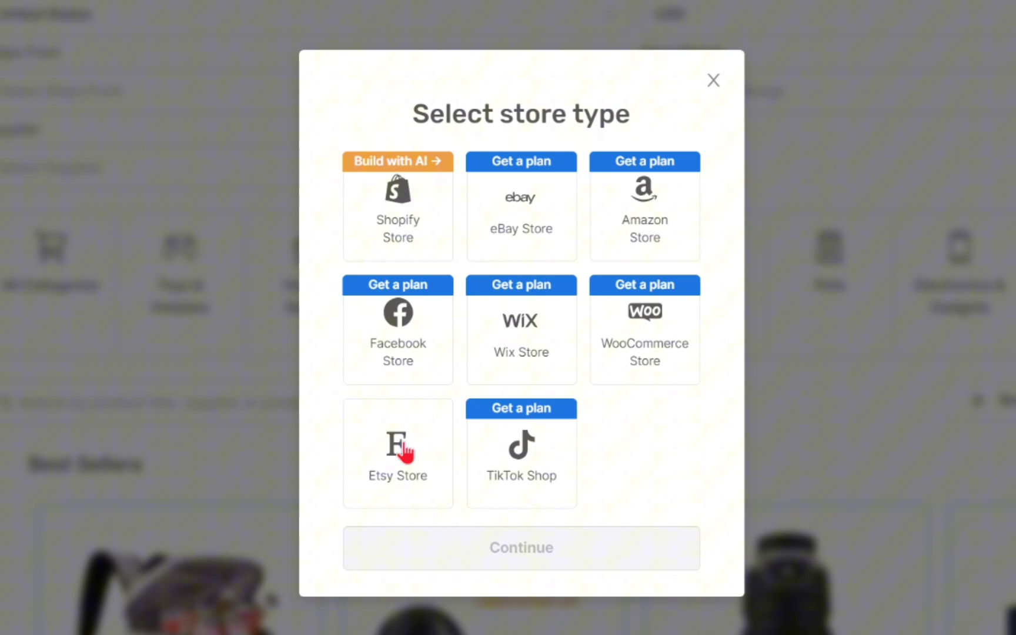
{"action": "left_click", "coordinate": [406, 451]}
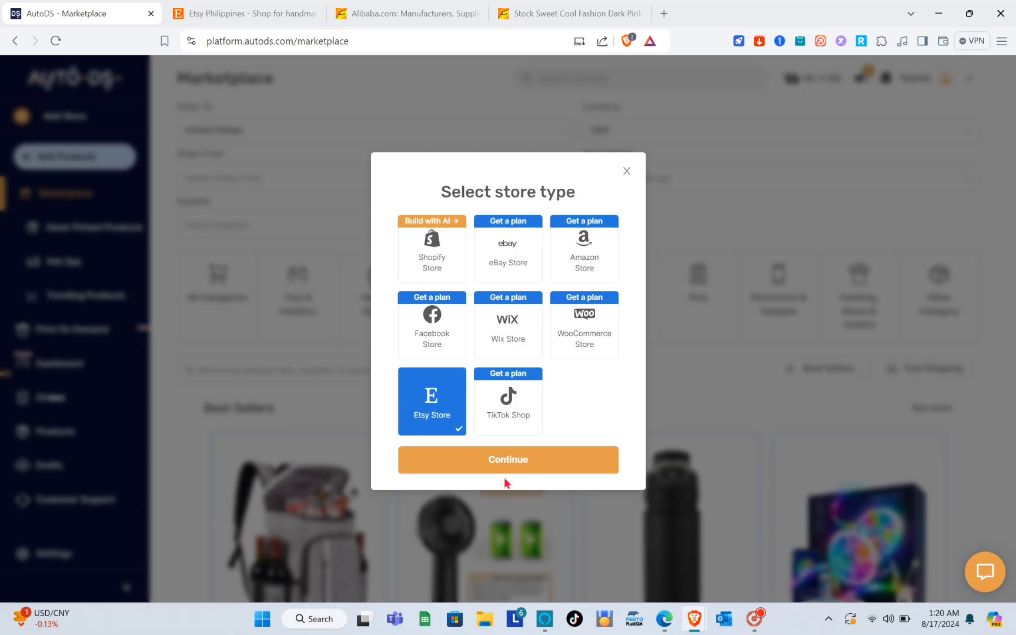
{"action": "left_click", "coordinate": [508, 471]}
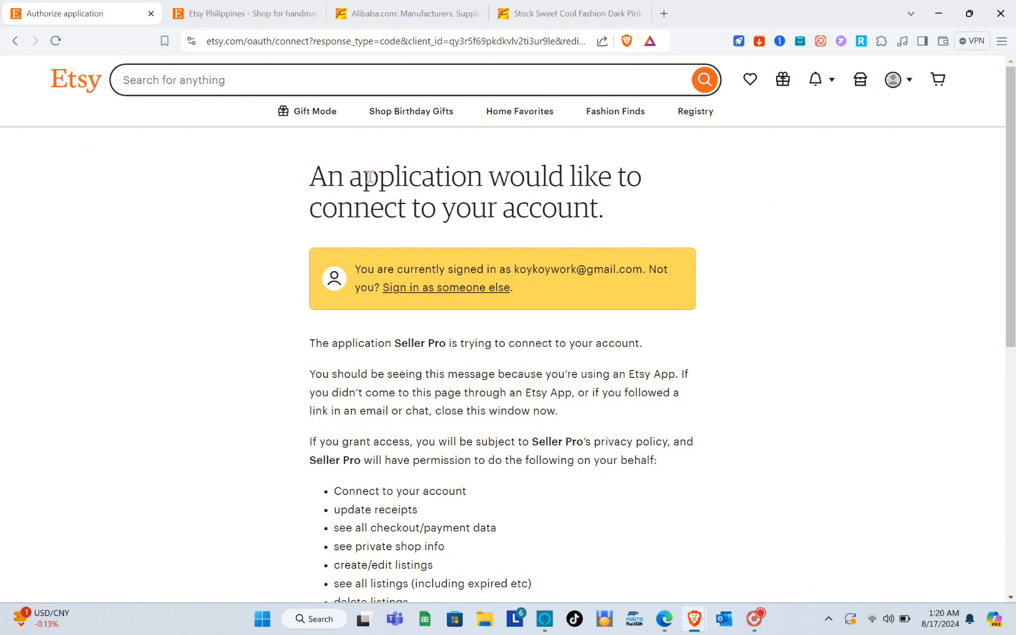
{"action": "scroll", "coordinate": [439, 247], "scroll_direction": "down", "scroll_amount": 5}
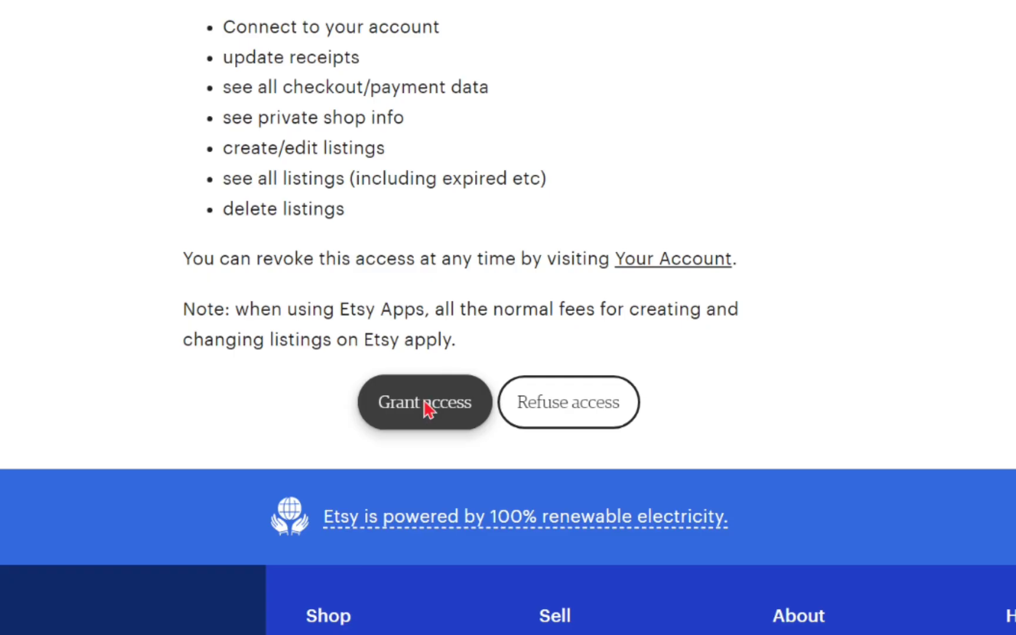
{"action": "left_click", "coordinate": [426, 406]}
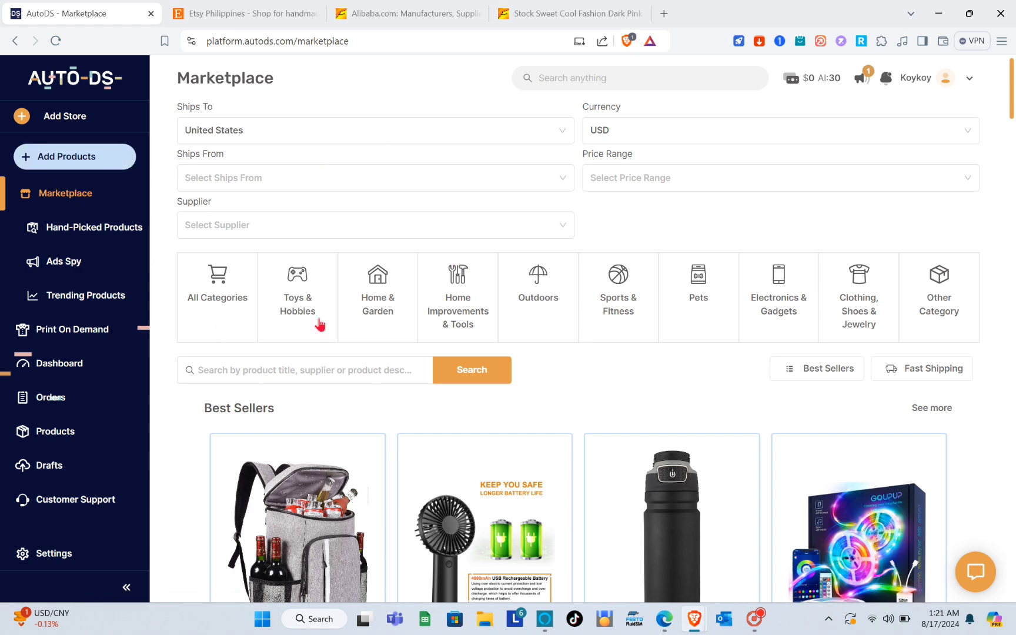
- Browse the AutoDS Marketplace's filters, categories, Best Sellers, New Arrivals and Toys & Hobbies products
{"action": "scroll", "coordinate": [381, 468], "scroll_direction": "down", "scroll_amount": 5}
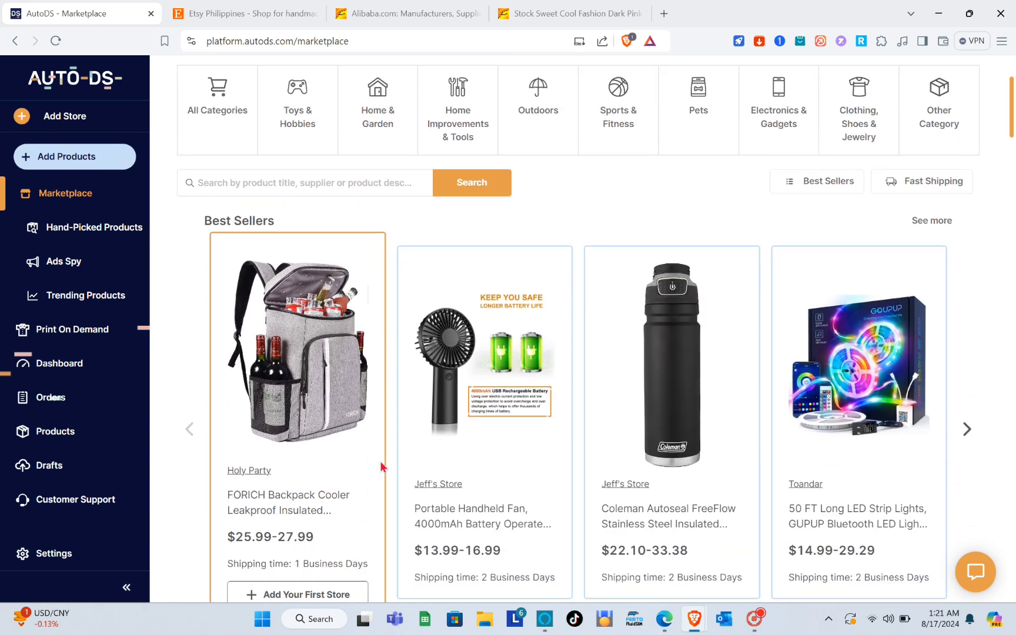
{"action": "scroll", "coordinate": [381, 467], "scroll_direction": "down", "scroll_amount": 5}
{"action": "scroll", "coordinate": [381, 468], "scroll_direction": "down", "scroll_amount": 2}
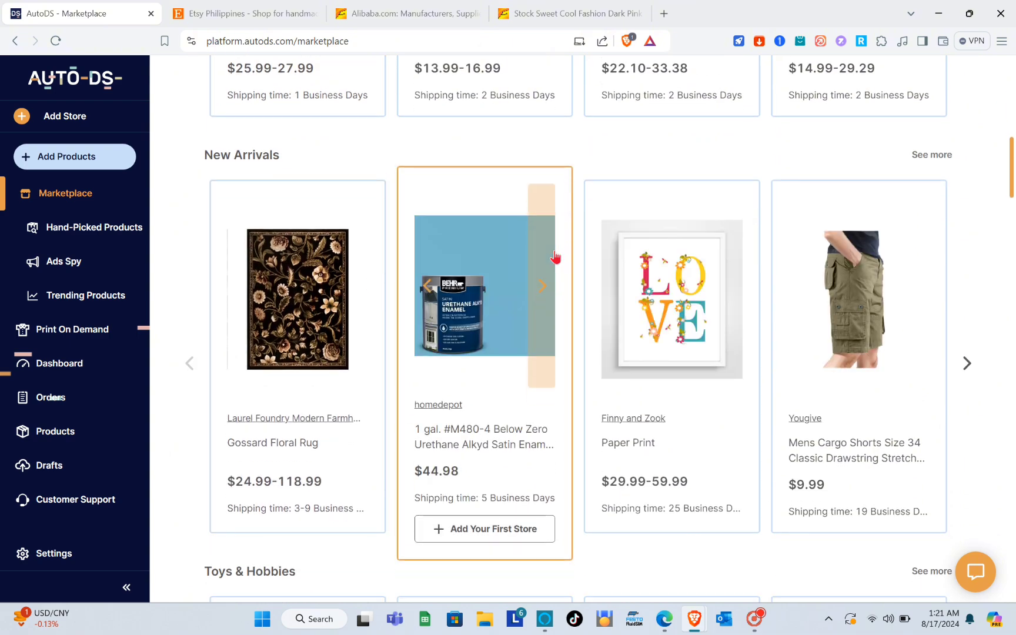
{"action": "scroll", "coordinate": [555, 257], "scroll_direction": "down", "scroll_amount": 4}
{"action": "scroll", "coordinate": [555, 257], "scroll_direction": "down", "scroll_amount": 4}
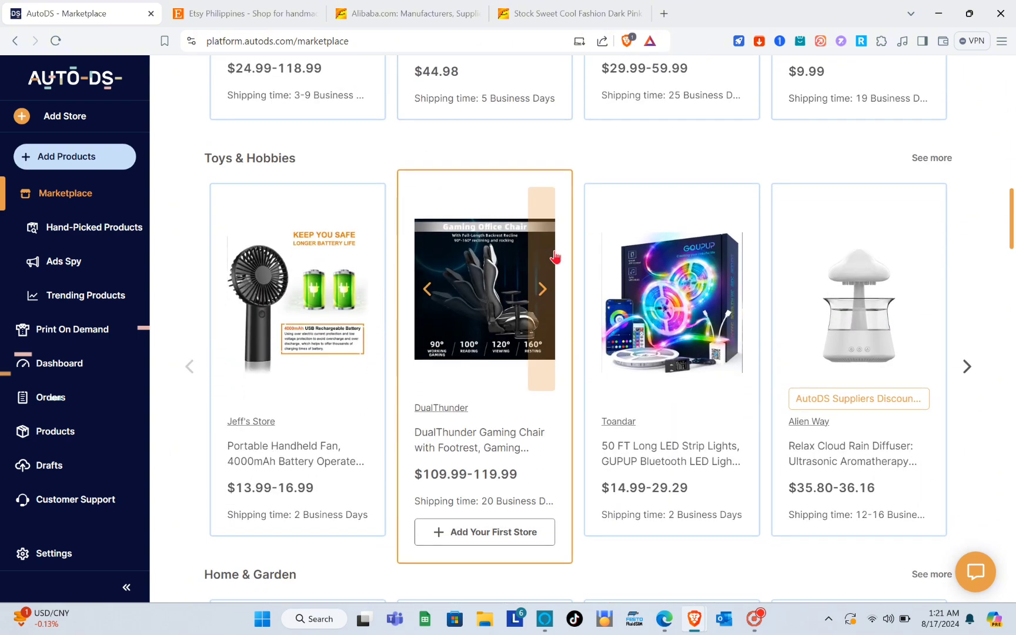
{"action": "scroll", "coordinate": [555, 256], "scroll_direction": "up", "scroll_amount": 17}
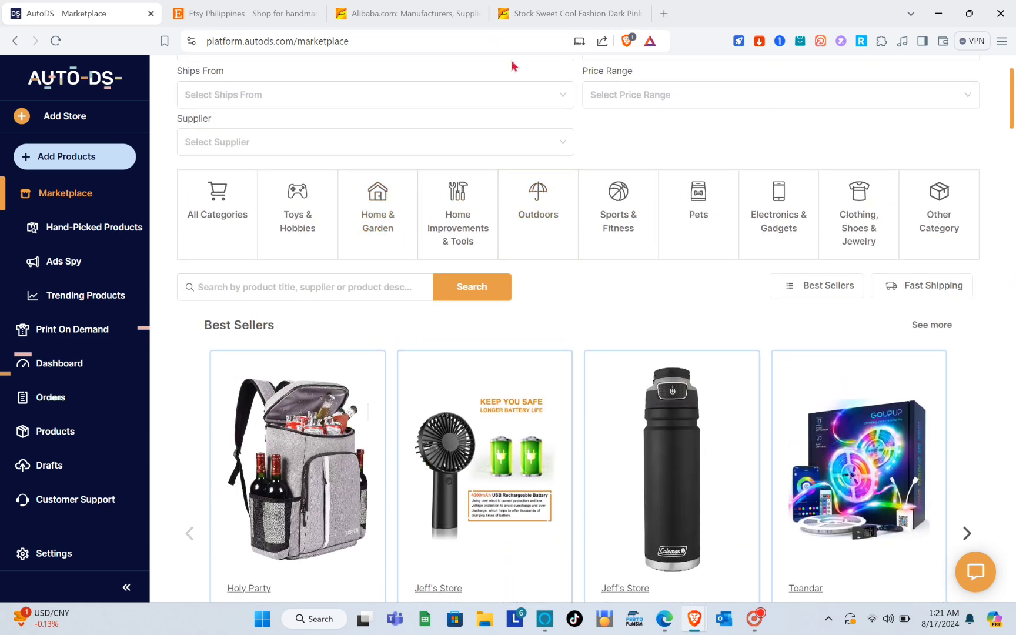
{"action": "scroll", "coordinate": [374, 259], "scroll_direction": "up", "scroll_amount": 2}
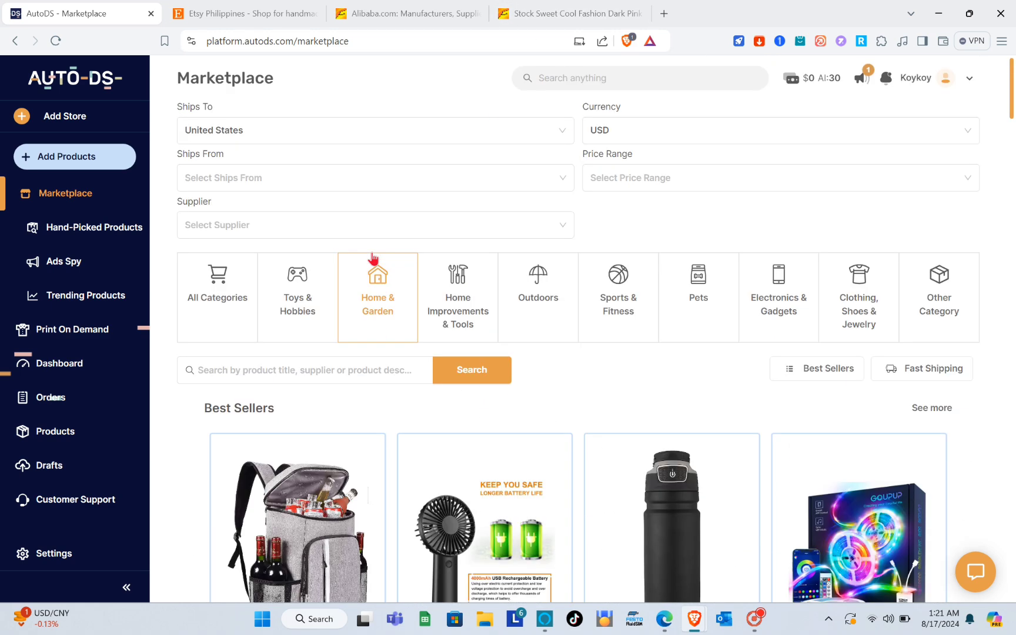
- Switch back to the dark pink large bow phone case listing on Alibaba and copy its link
{"action": "left_click", "coordinate": [511, 7]}
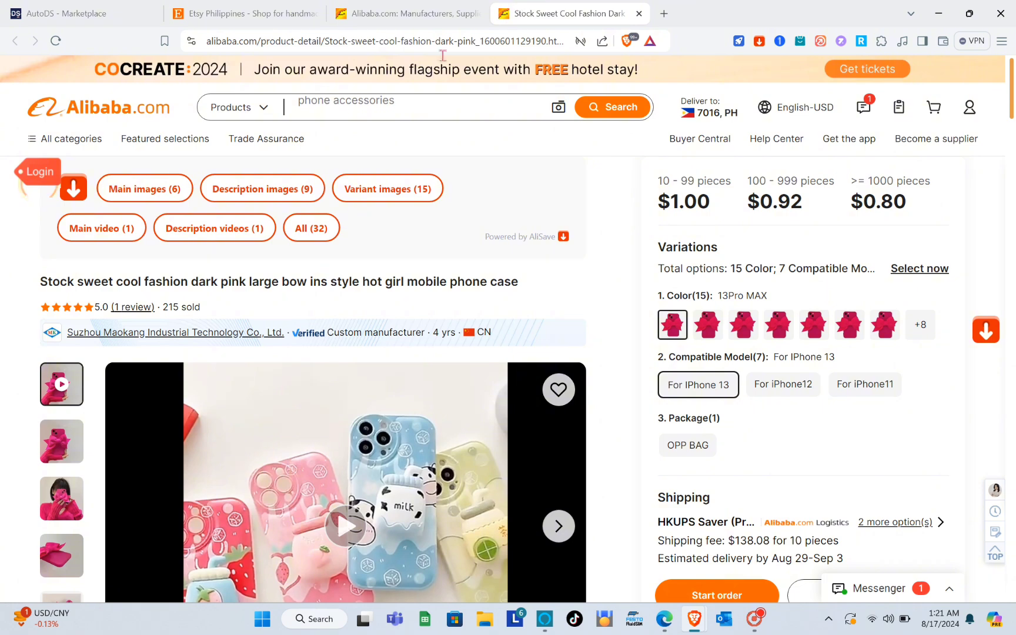
{"action": "scroll", "coordinate": [277, 408], "scroll_direction": "down", "scroll_amount": 3}
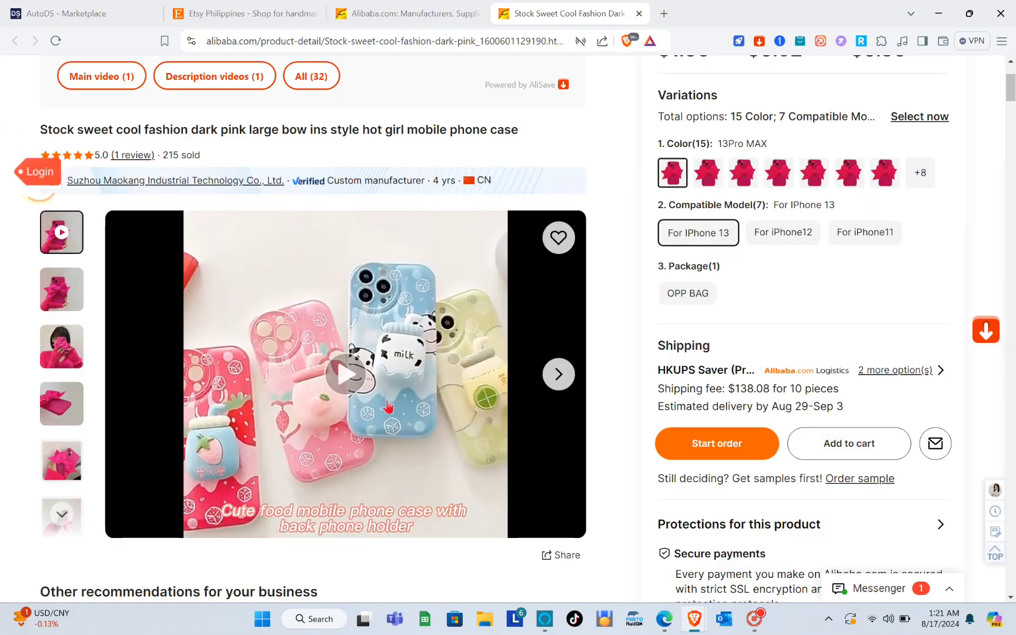
{"action": "scroll", "coordinate": [397, 285], "scroll_direction": "up", "scroll_amount": 3}
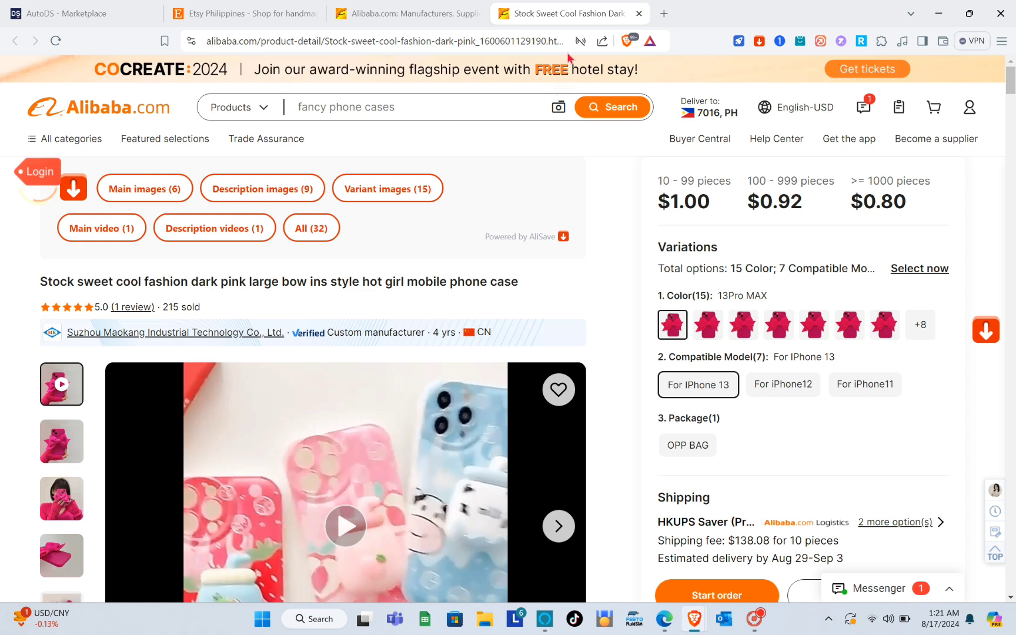
{"action": "left_click", "coordinate": [601, 41]}
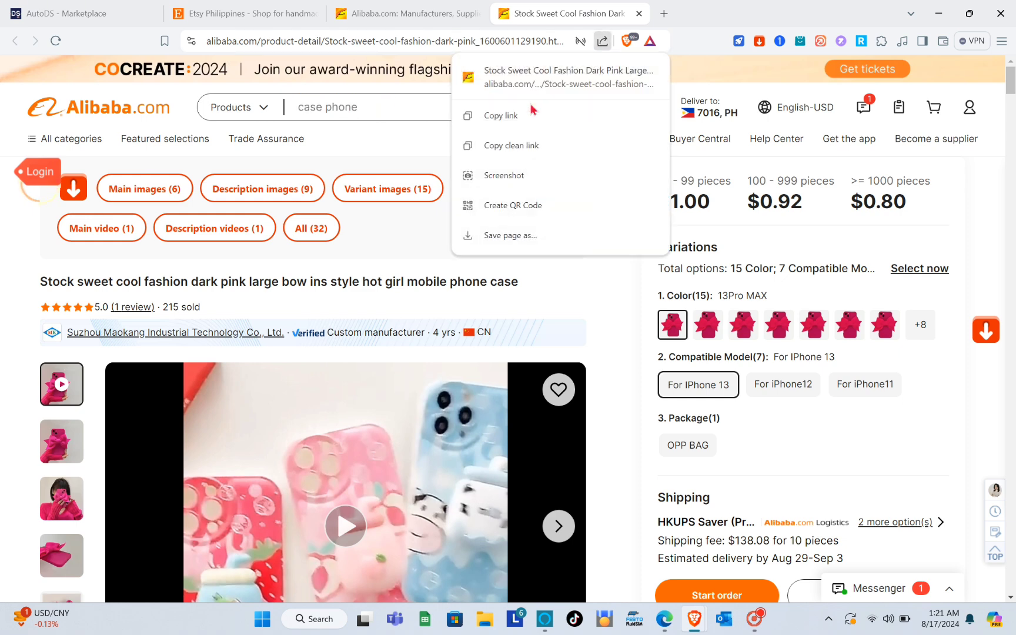
{"action": "left_click", "coordinate": [498, 120]}
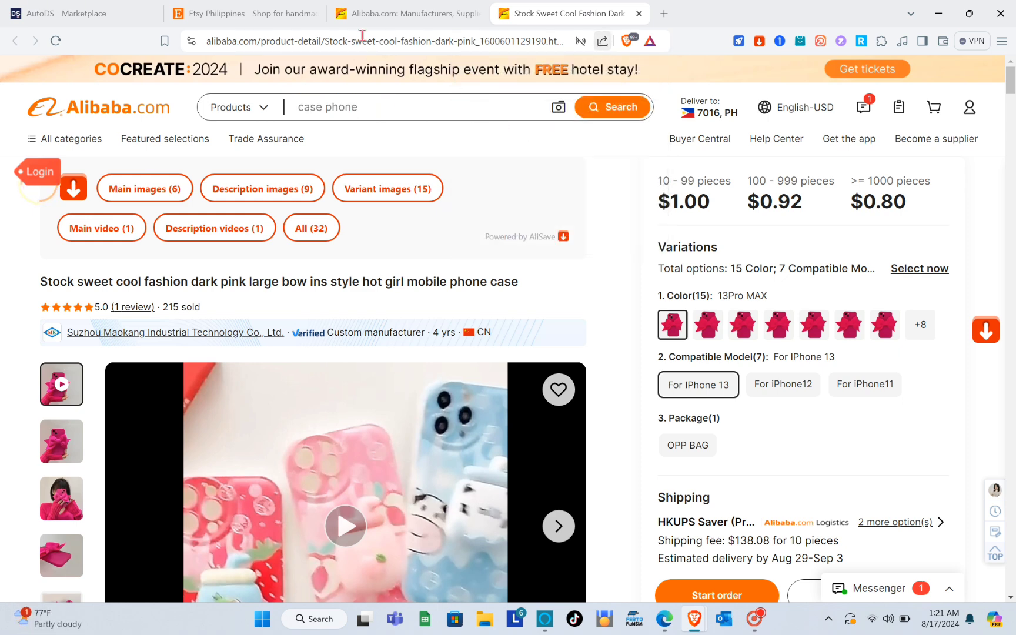
- Switch to AutoDS and try to add the copied Alibaba link as a single product for quick editing, with no store selected
{"action": "left_click", "coordinate": [141, 7]}
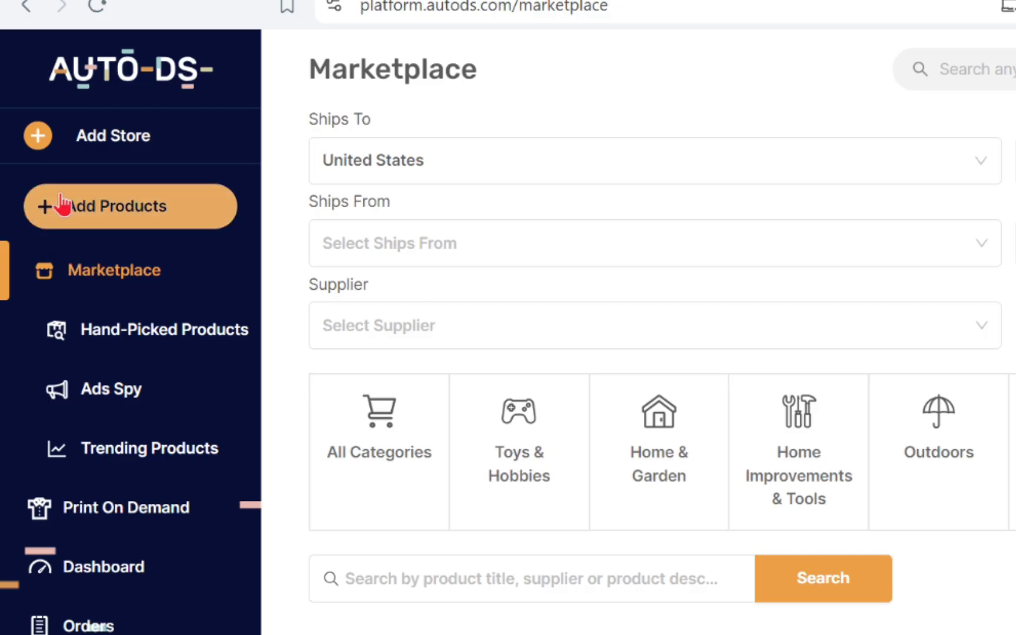
{"action": "left_click", "coordinate": [29, 157]}
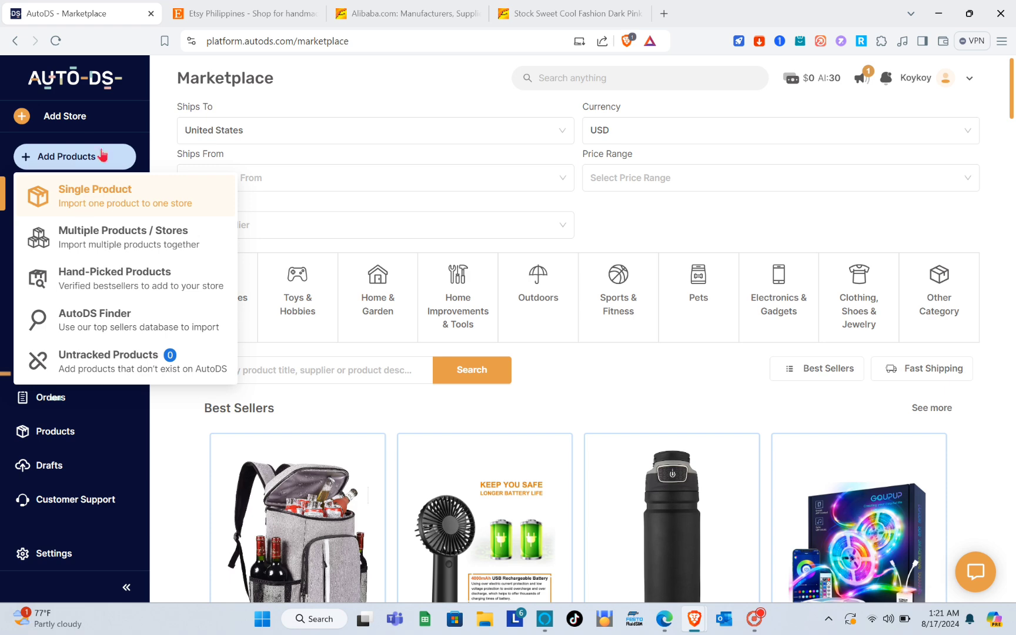
{"action": "left_click", "coordinate": [52, 203]}
{"action": "left_click", "coordinate": [78, 166]}
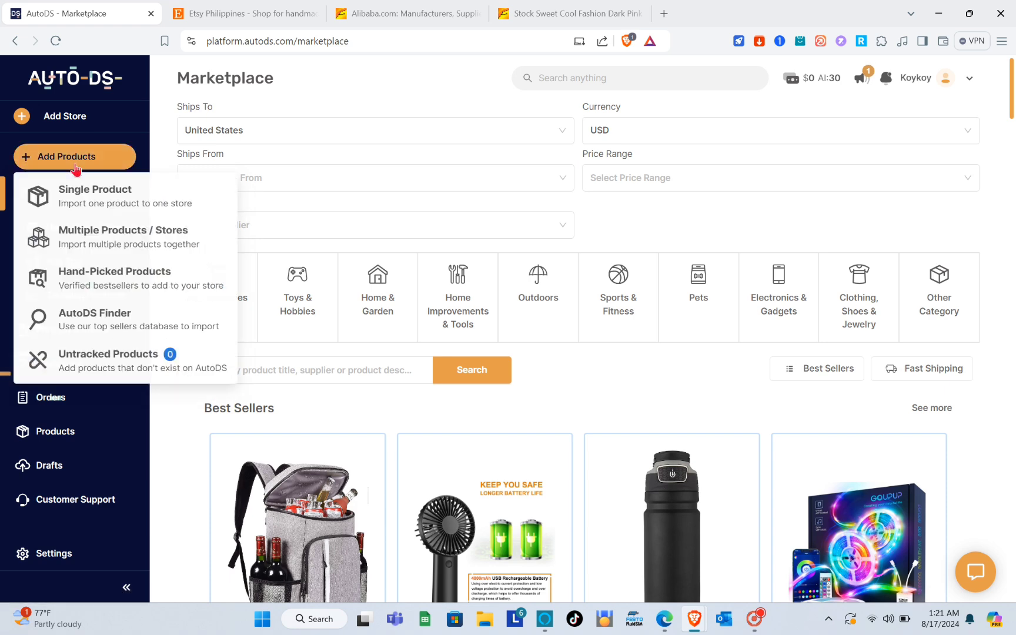
{"action": "left_click", "coordinate": [89, 196]}
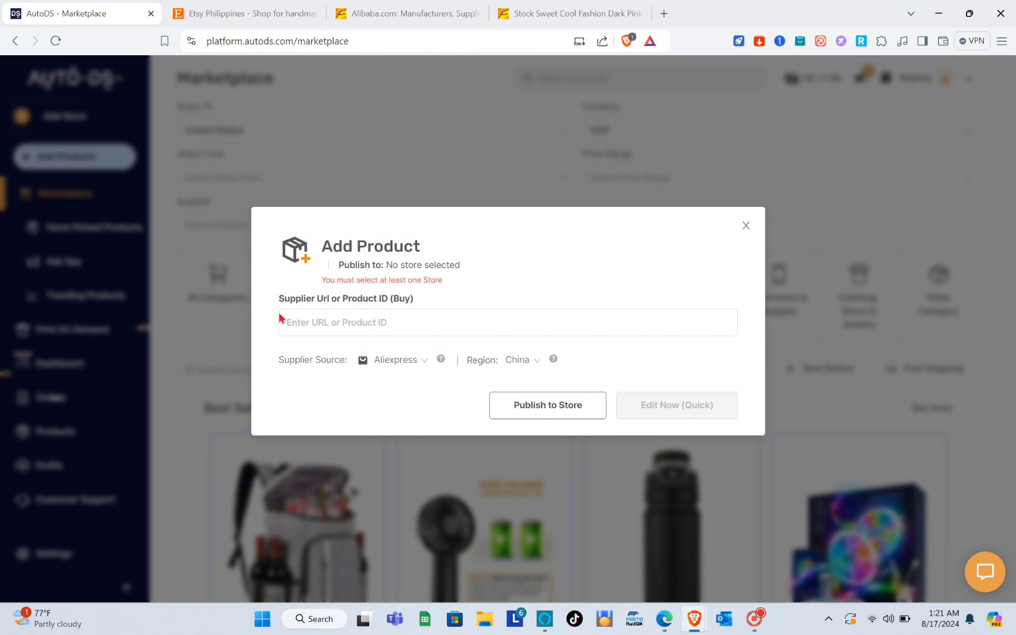
{"action": "left_click", "coordinate": [343, 327]}
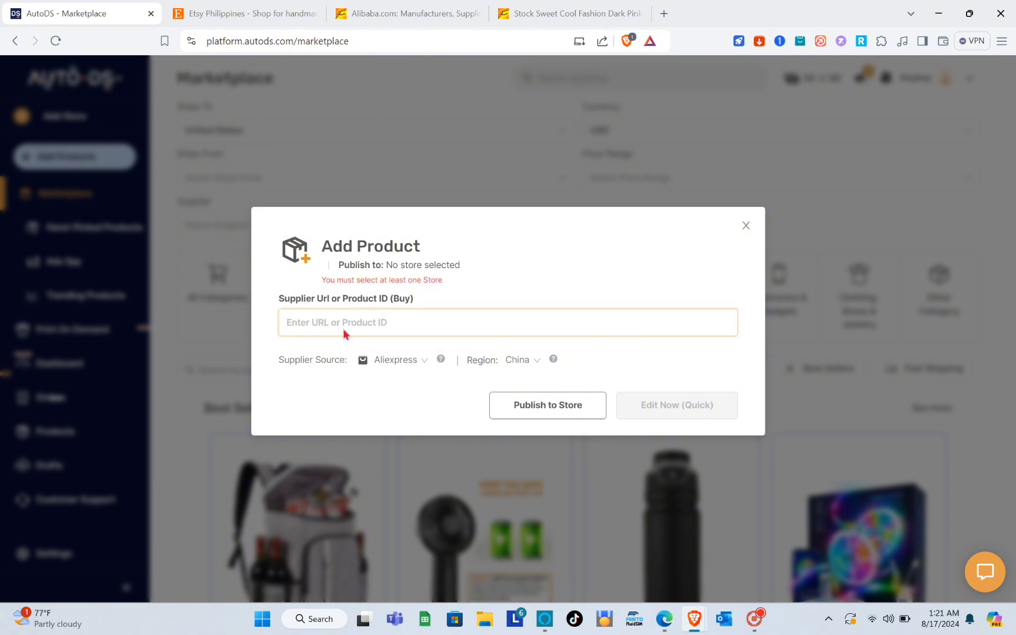
{"action": "right_click", "coordinate": [343, 328]}
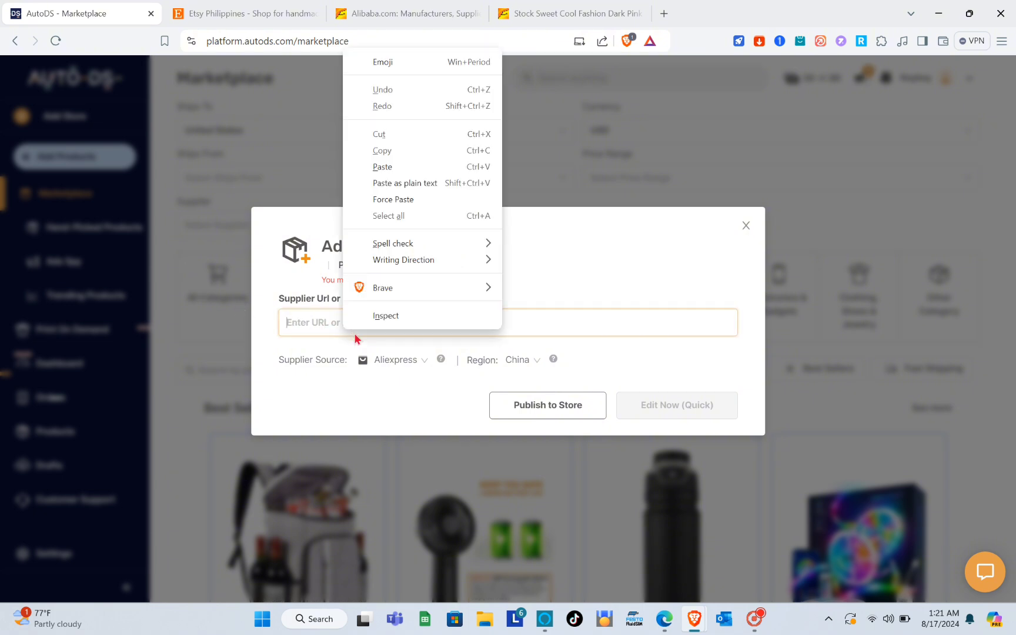
{"action": "left_click", "coordinate": [389, 167]}
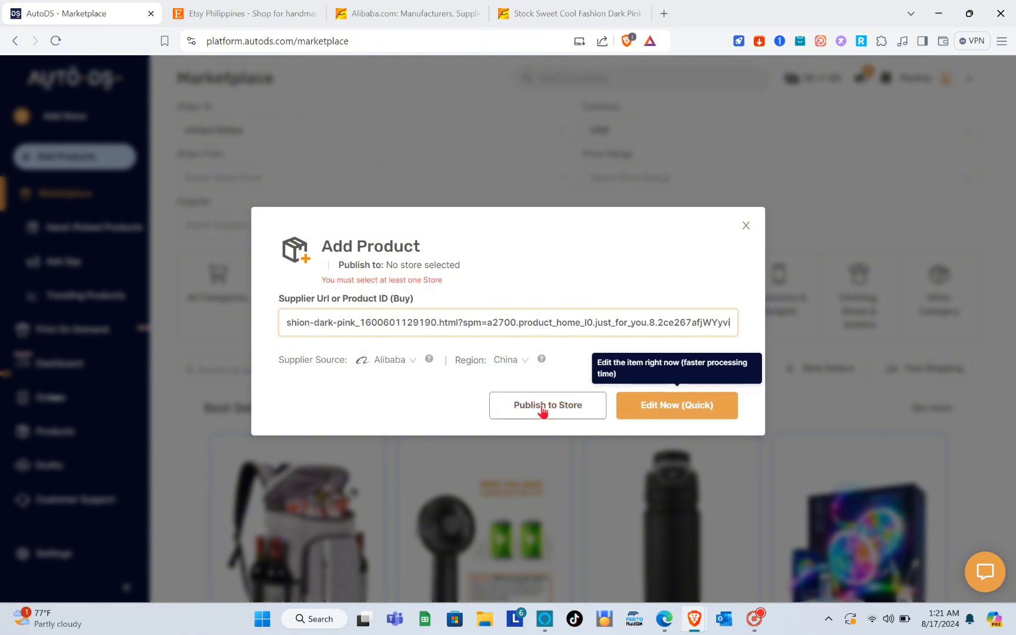
{"action": "left_click", "coordinate": [652, 412]}
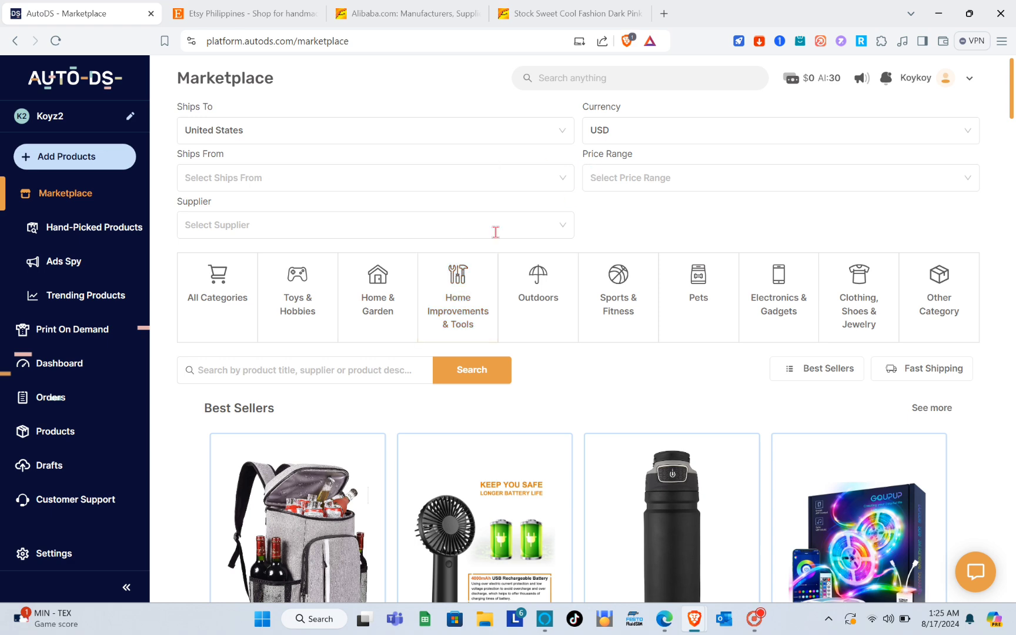
- Add the copied Alibaba phone case link as a single product for the connected Etsy store and open it for quick editing
{"action": "left_click", "coordinate": [97, 167]}
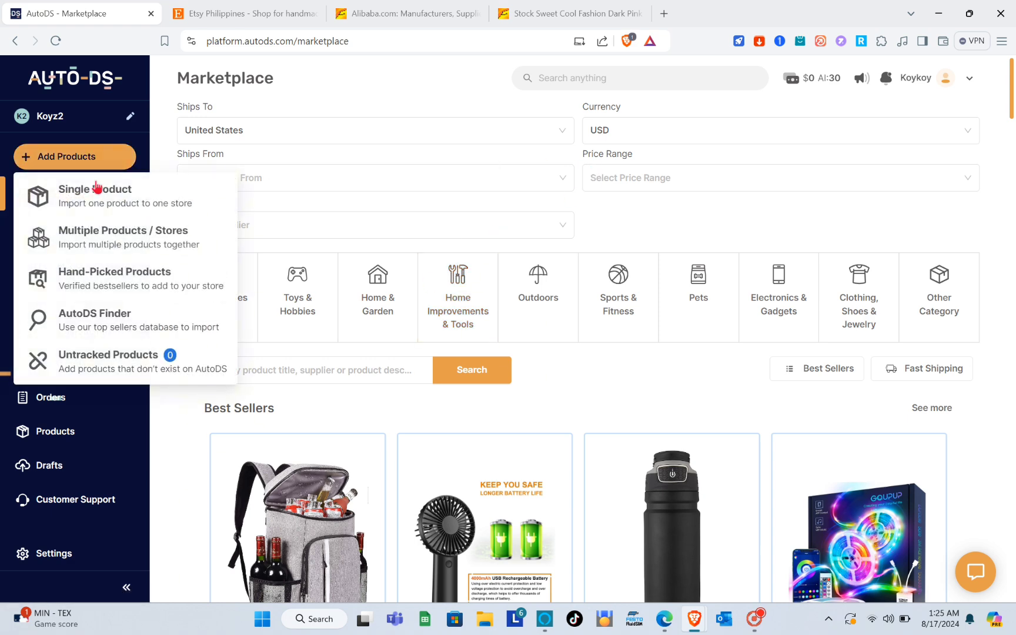
{"action": "left_click", "coordinate": [106, 197]}
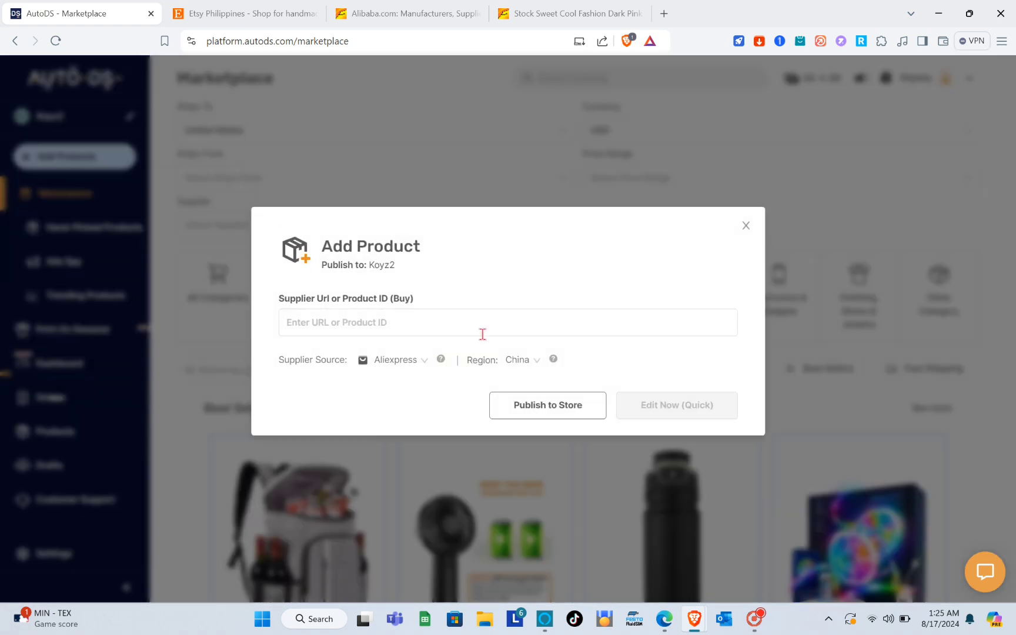
{"action": "right_click", "coordinate": [475, 324]}
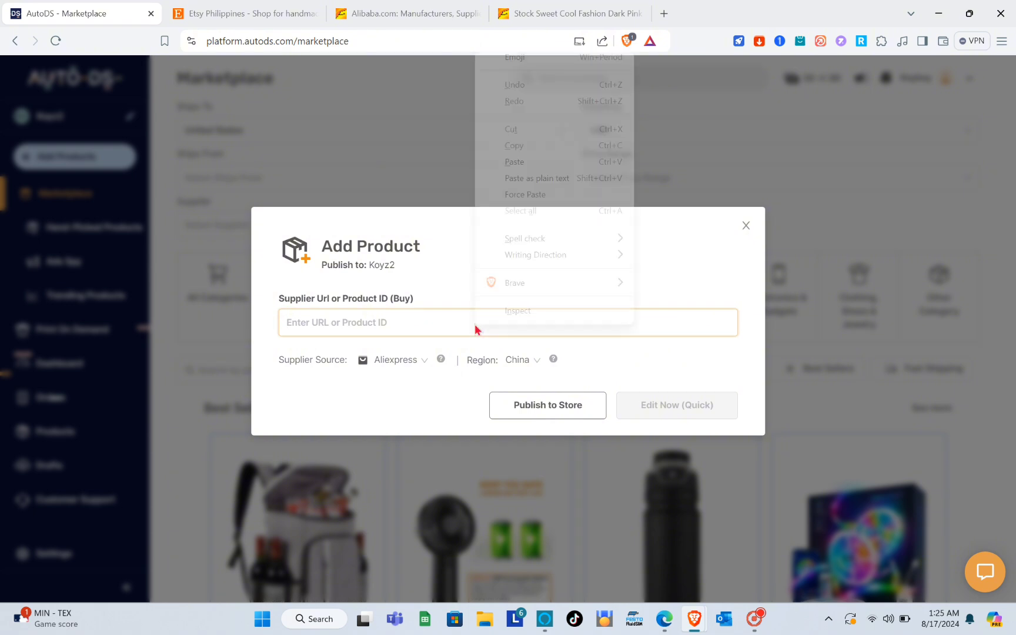
{"action": "left_click", "coordinate": [425, 372]}
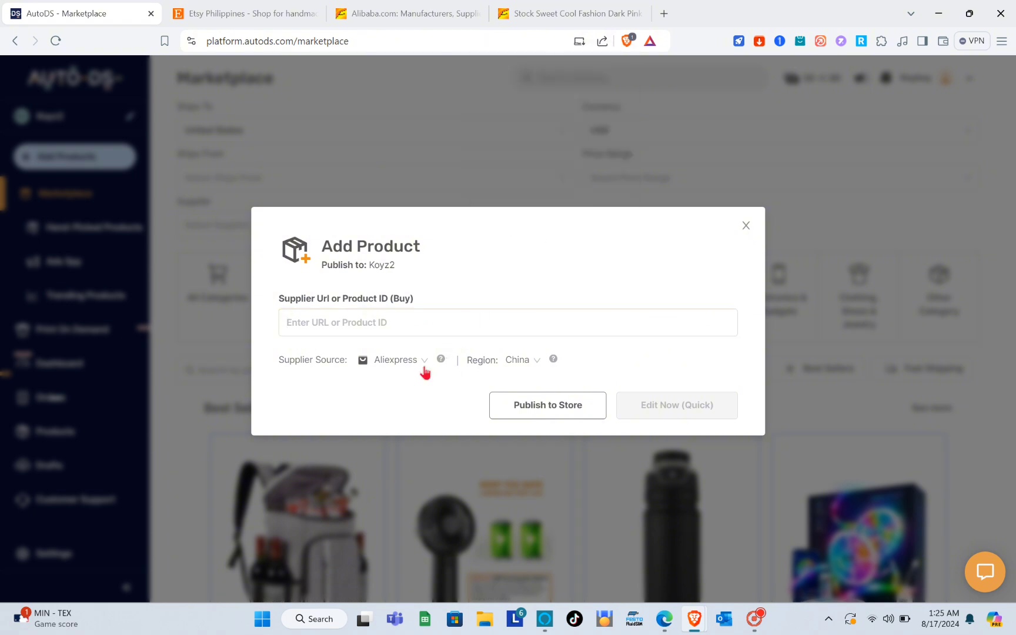
{"action": "left_click", "coordinate": [424, 369]}
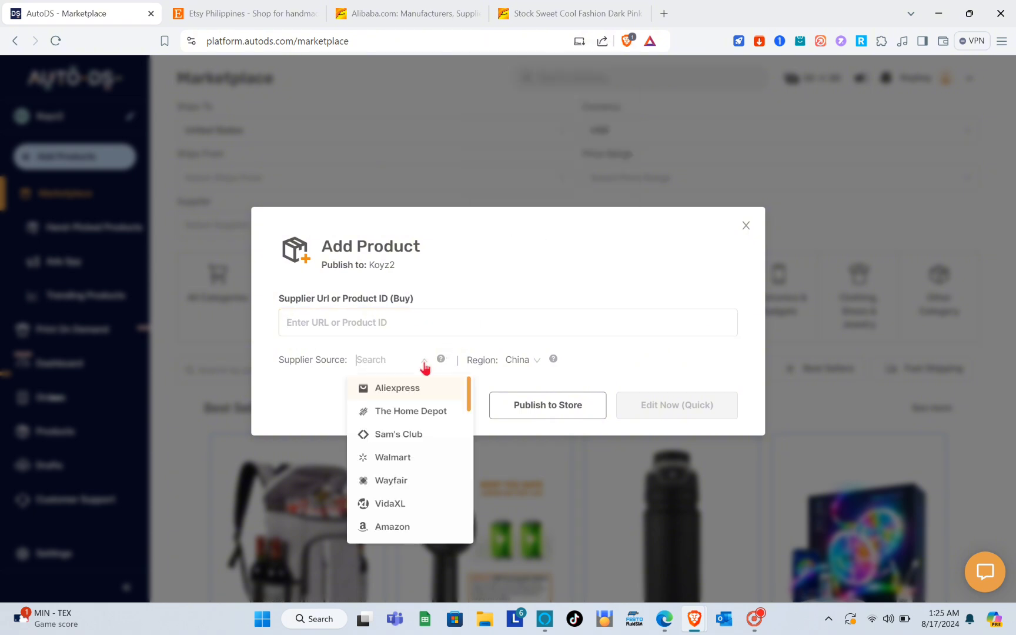
{"action": "left_click", "coordinate": [390, 324]}
{"action": "right_click", "coordinate": [390, 323]}
{"action": "left_click", "coordinate": [389, 323]}
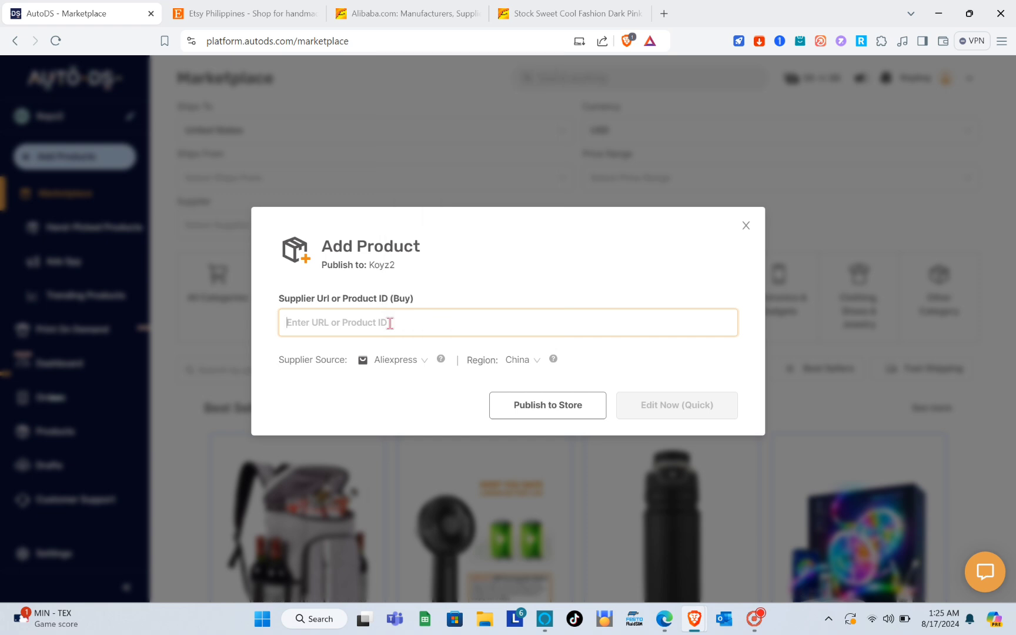
{"action": "right_click", "coordinate": [389, 323]}
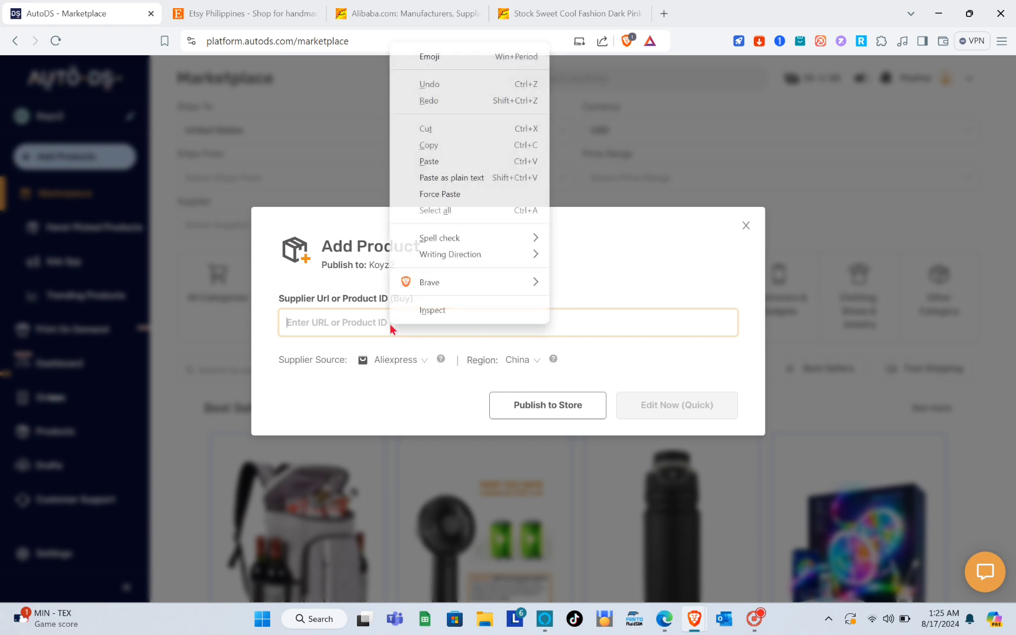
{"action": "left_click", "coordinate": [429, 161]}
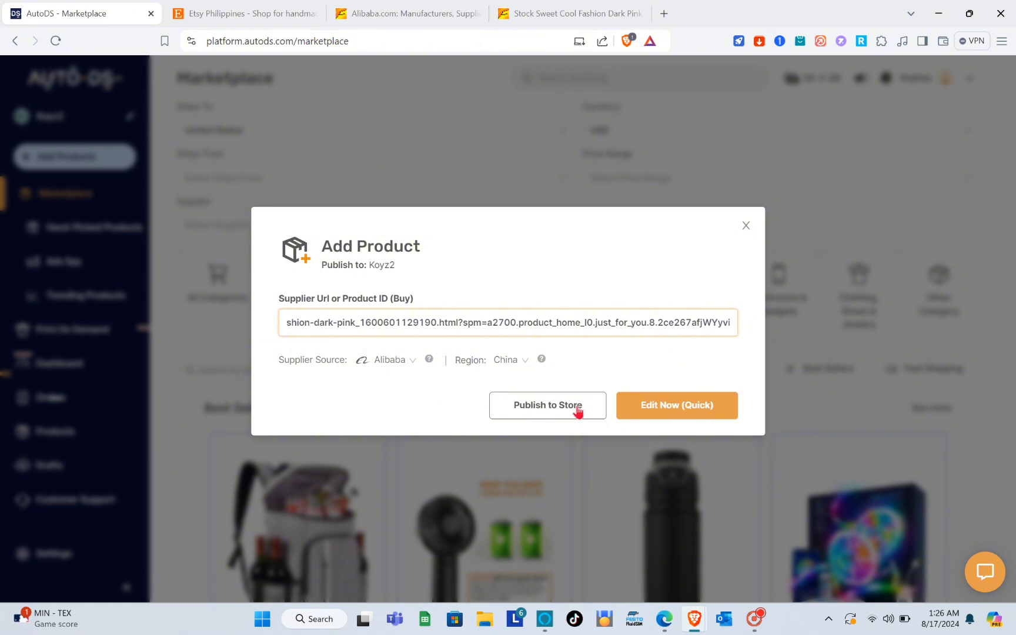
{"action": "left_click", "coordinate": [656, 413]}
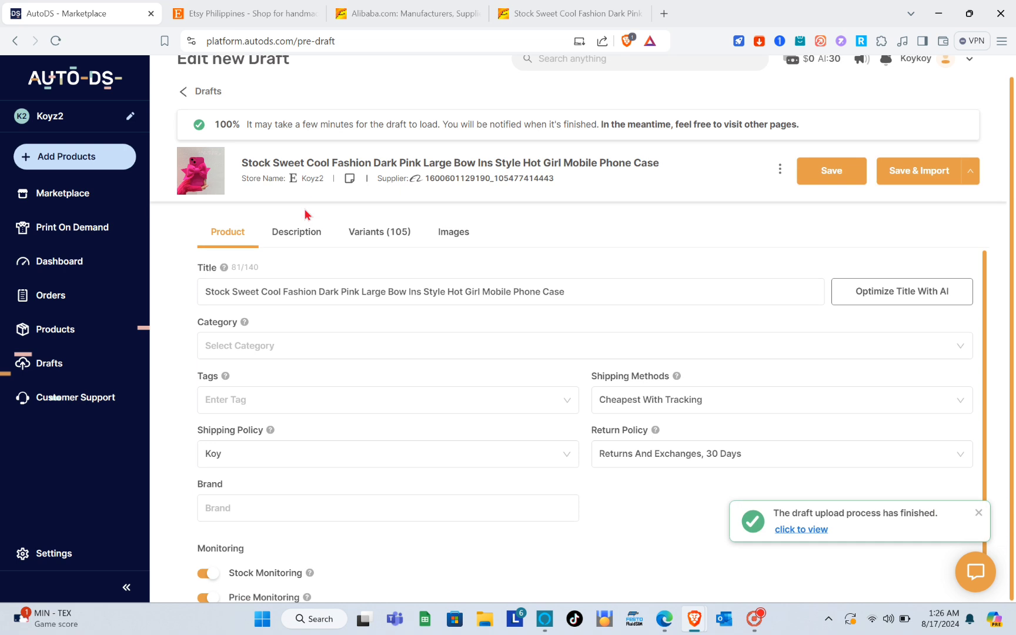
- Review the draft's product fields and generate an AI title with the Make It Sound More Professional tone and Balanced temperature
{"action": "scroll", "coordinate": [511, 410], "scroll_direction": "down", "scroll_amount": 1}
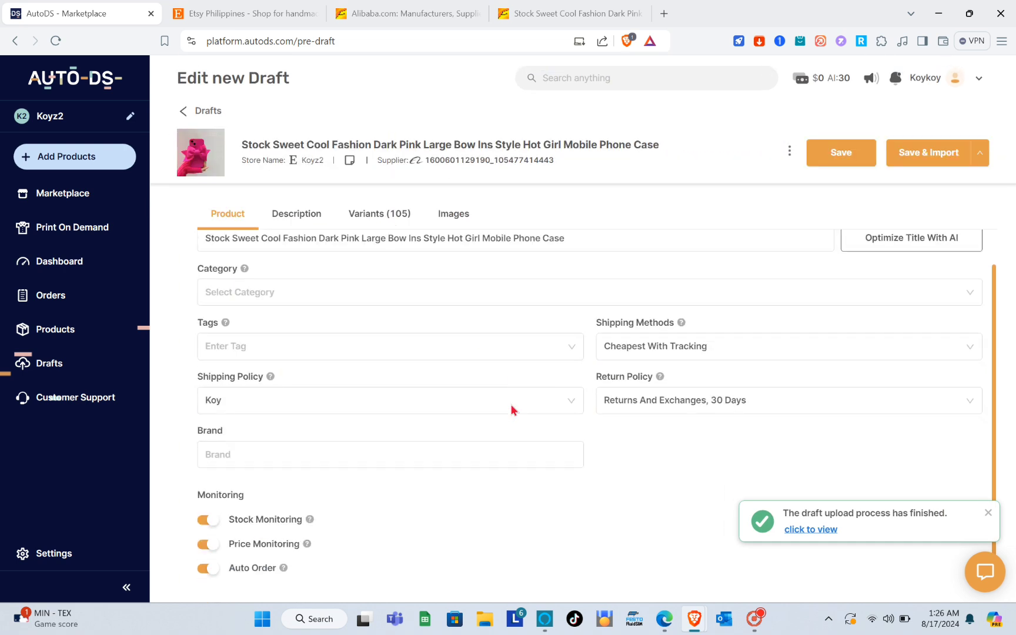
{"action": "scroll", "coordinate": [511, 410], "scroll_direction": "up", "scroll_amount": 1}
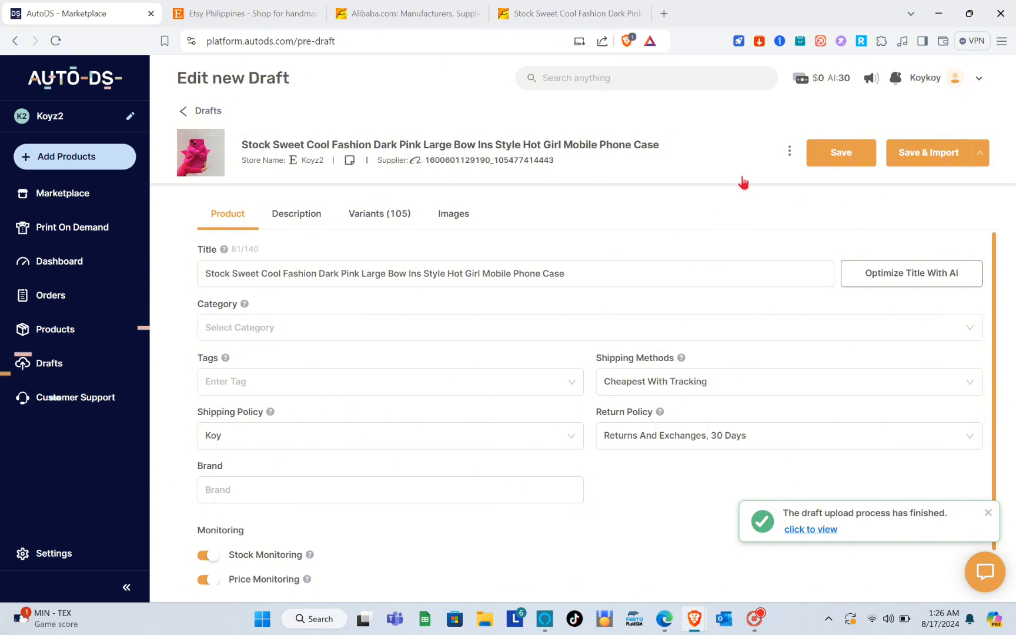
{"action": "scroll", "coordinate": [438, 379], "scroll_direction": "down", "scroll_amount": 1}
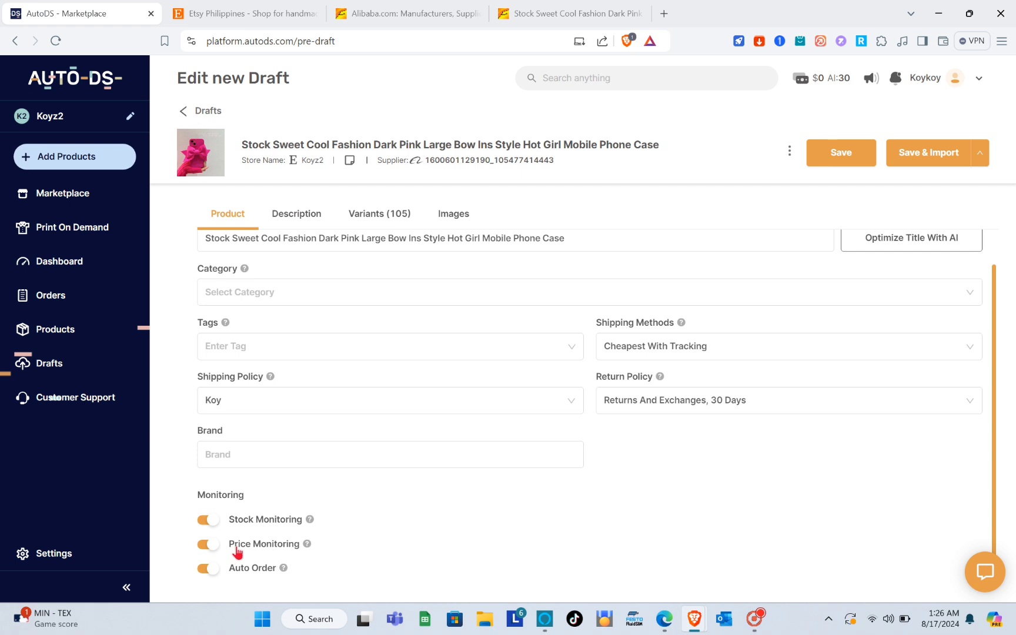
{"action": "scroll", "coordinate": [473, 442], "scroll_direction": "up", "scroll_amount": 1}
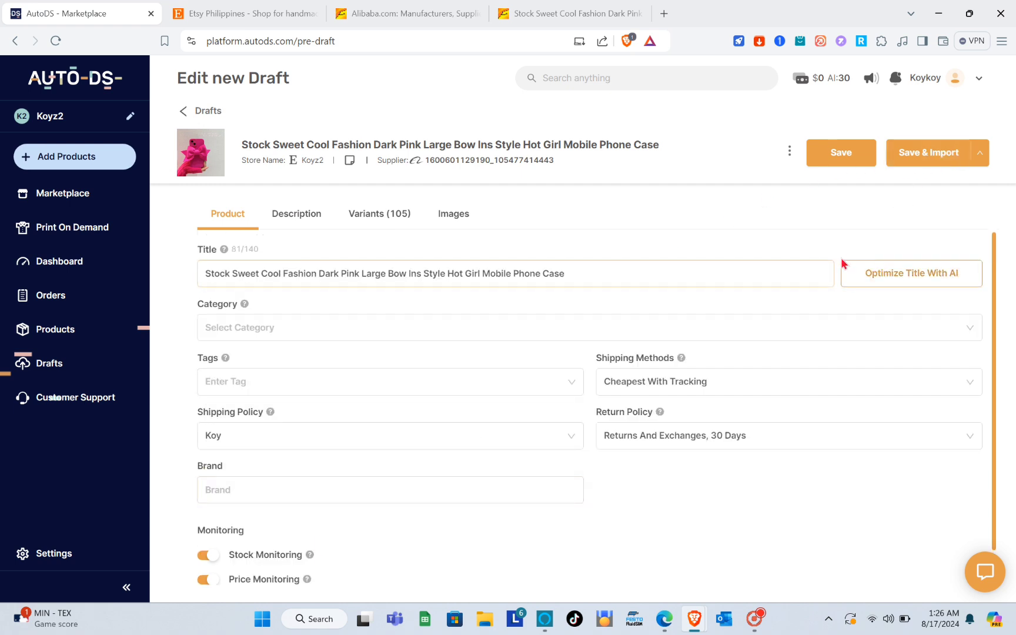
{"action": "left_click", "coordinate": [889, 278]}
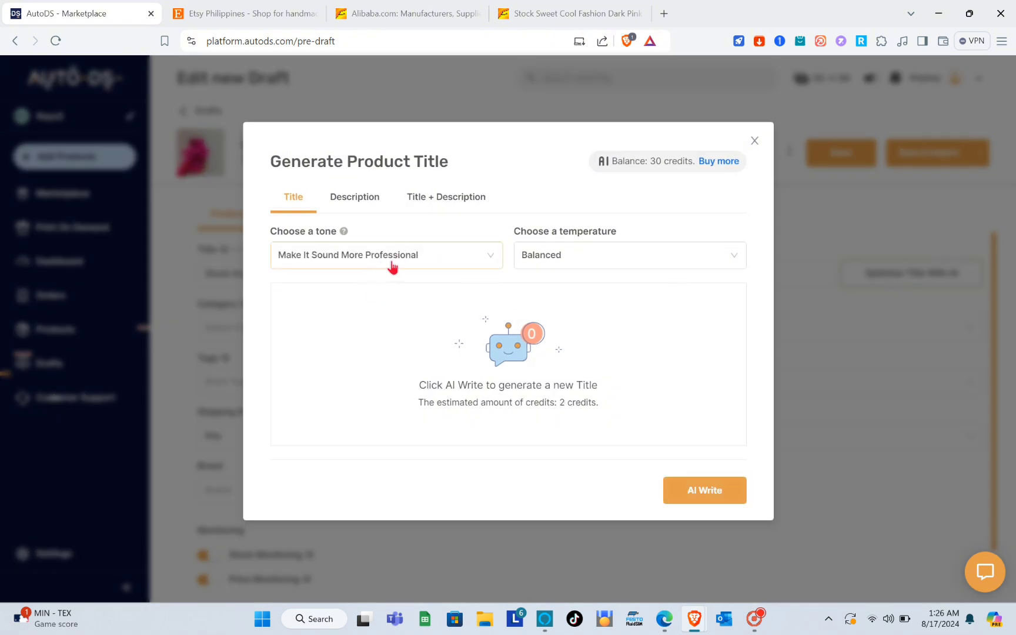
{"action": "left_click", "coordinate": [697, 499]}
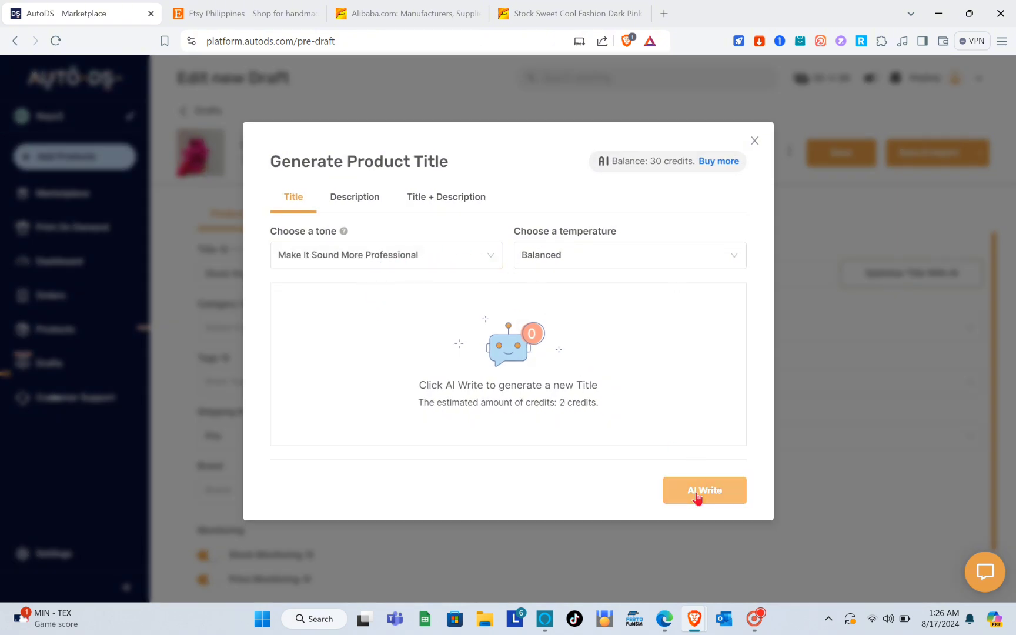
{"action": "left_click", "coordinate": [697, 498]}
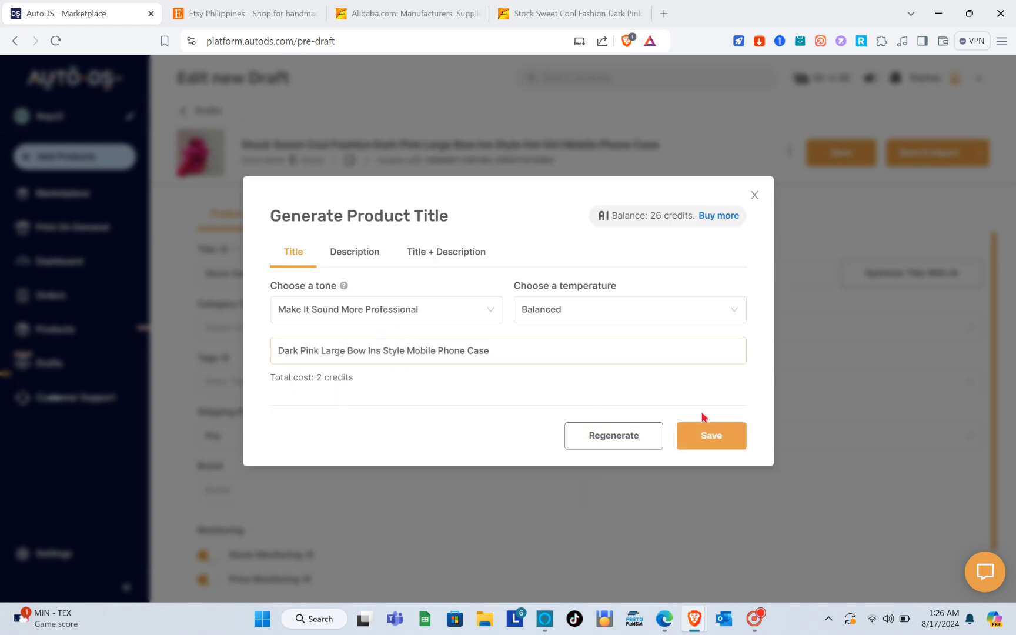
{"action": "left_click", "coordinate": [713, 436]}
- Look at the AI generator's Description and Title + Description options, then close it without generating more text
{"action": "left_click", "coordinate": [355, 253]}
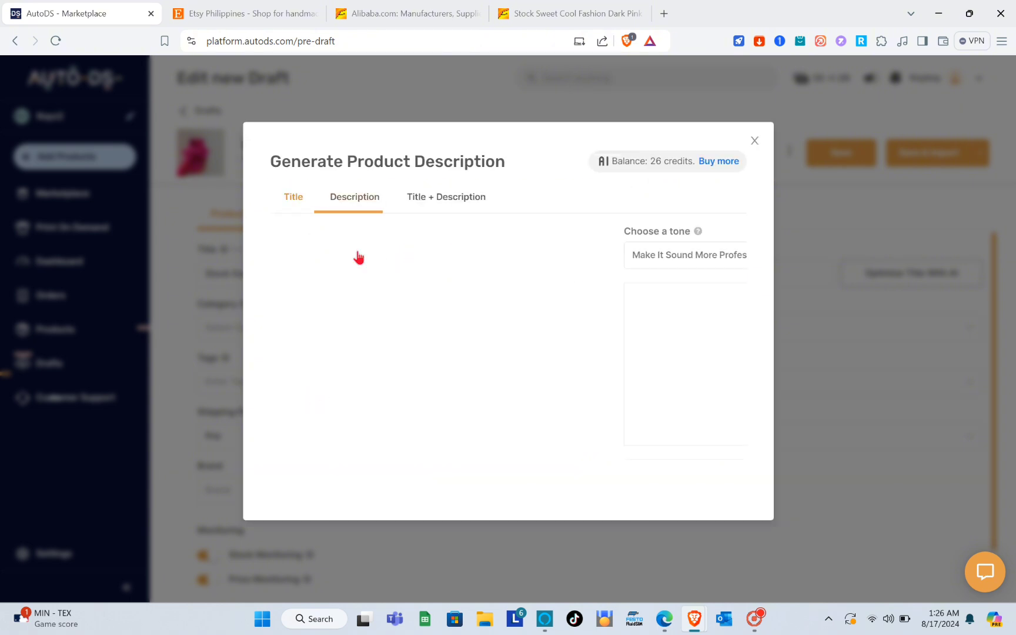
{"action": "left_click", "coordinate": [438, 199]}
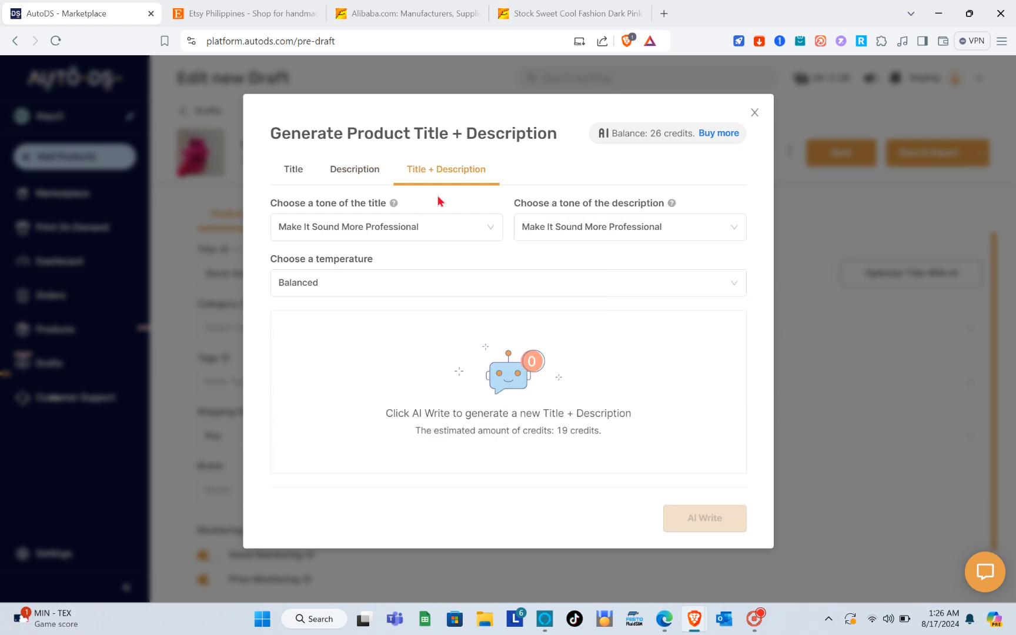
{"action": "left_click", "coordinate": [295, 172]}
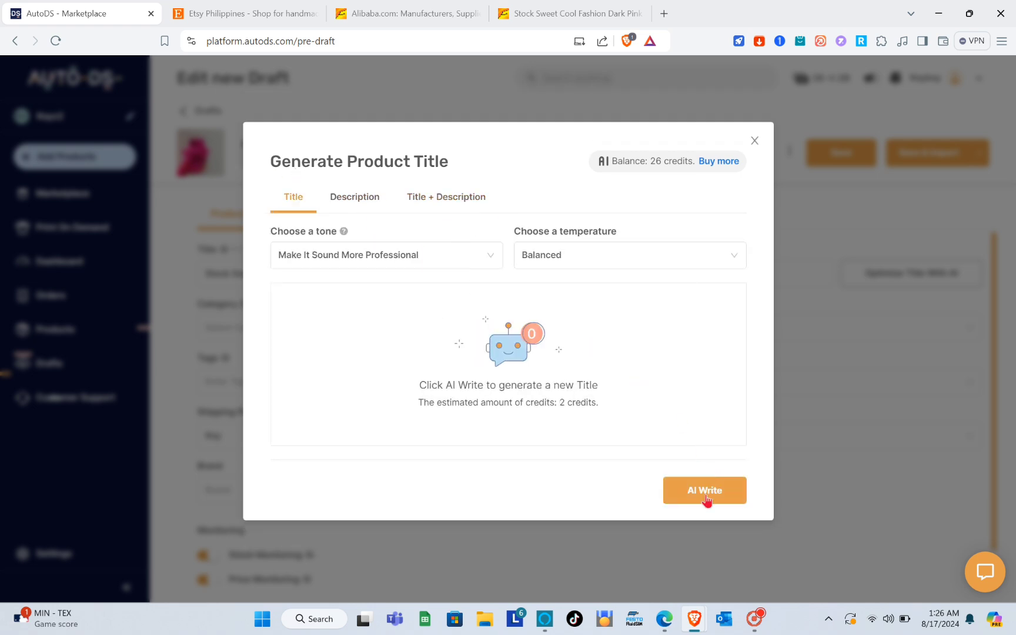
{"action": "left_click", "coordinate": [754, 141]}
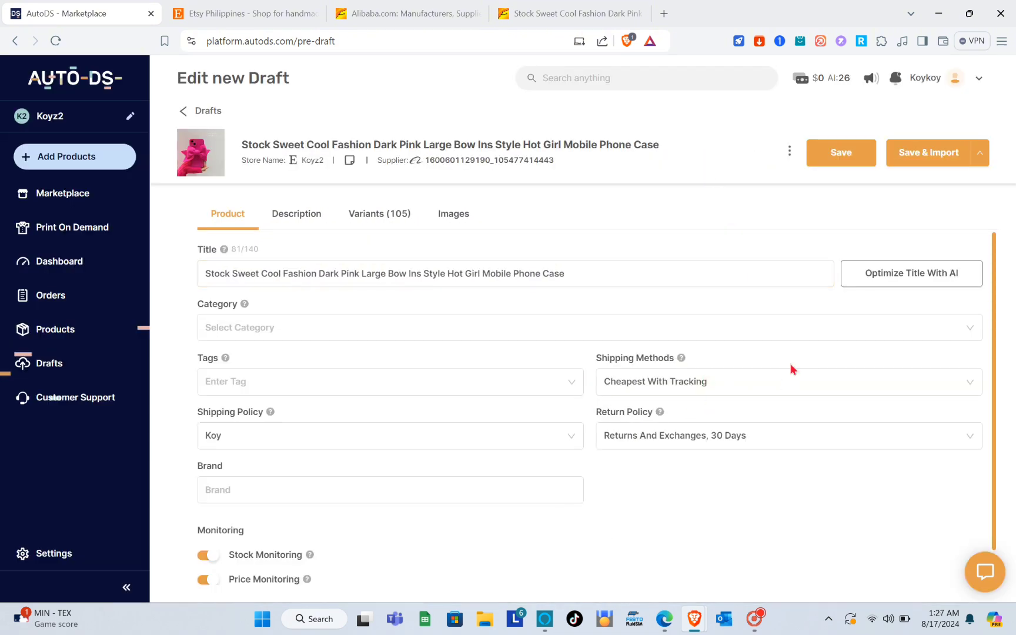
- Save the phone case draft and import it to the connected Etsy store
{"action": "scroll", "coordinate": [791, 369], "scroll_direction": "down", "scroll_amount": 1}
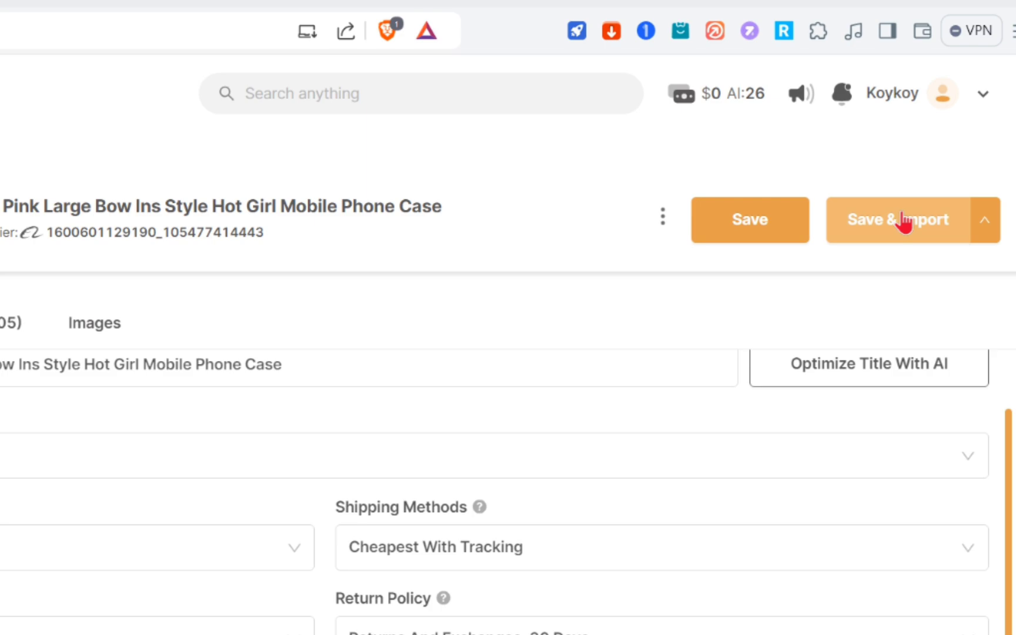
{"action": "left_click", "coordinate": [903, 221]}
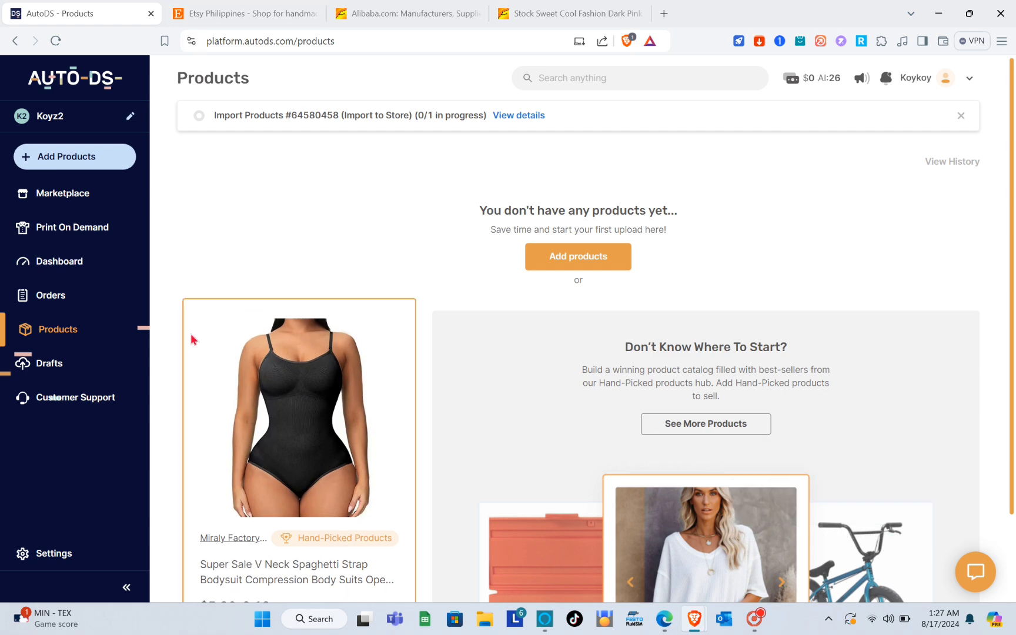
{"action": "left_click", "coordinate": [71, 164]}
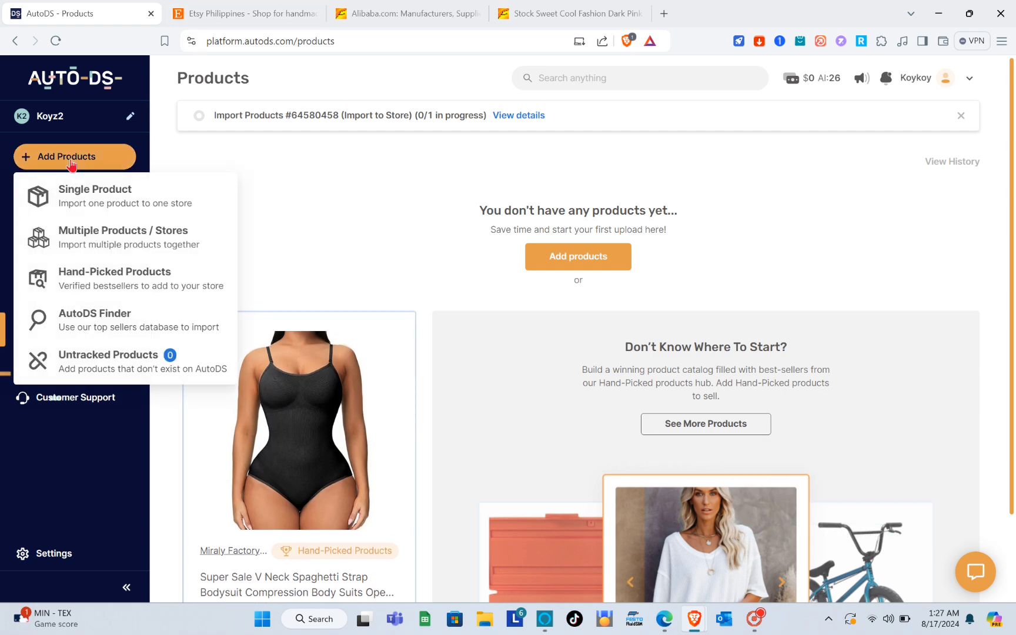
{"action": "left_click", "coordinate": [52, 123]}
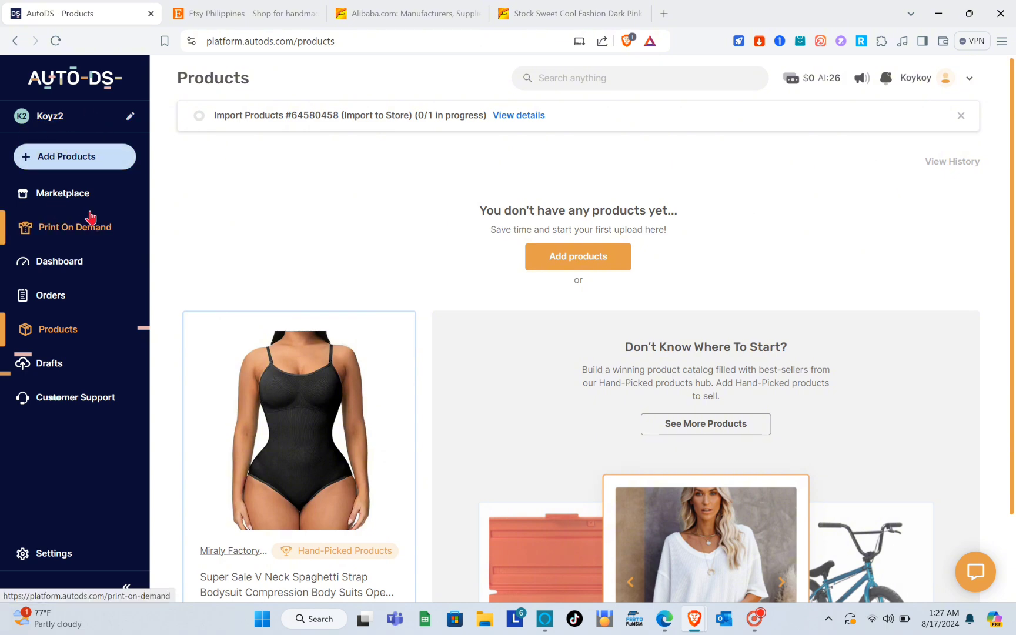
{"action": "mouse_move", "coordinate": [206, 454]}
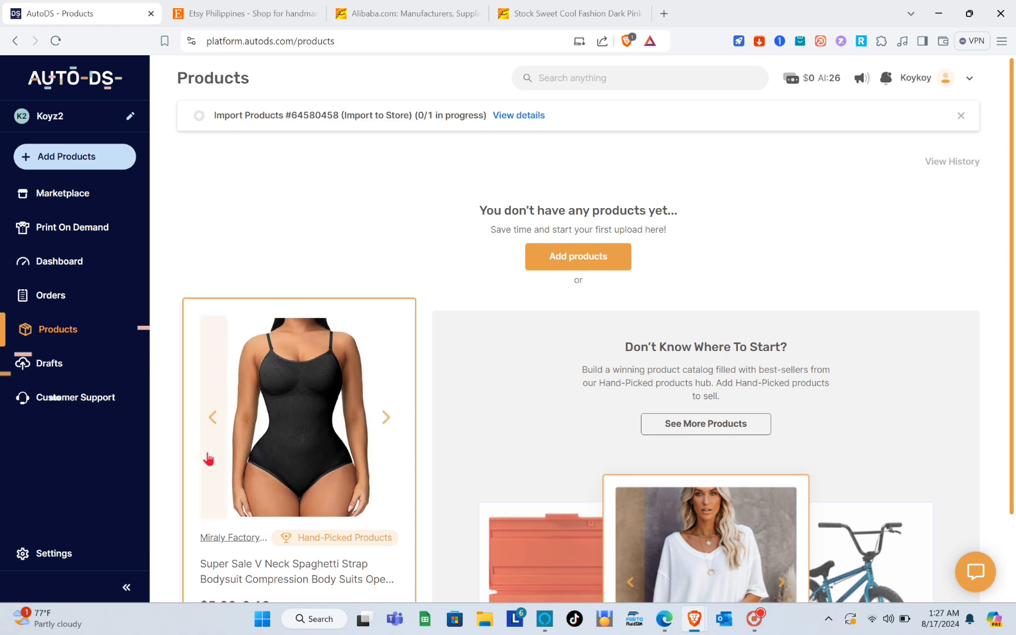